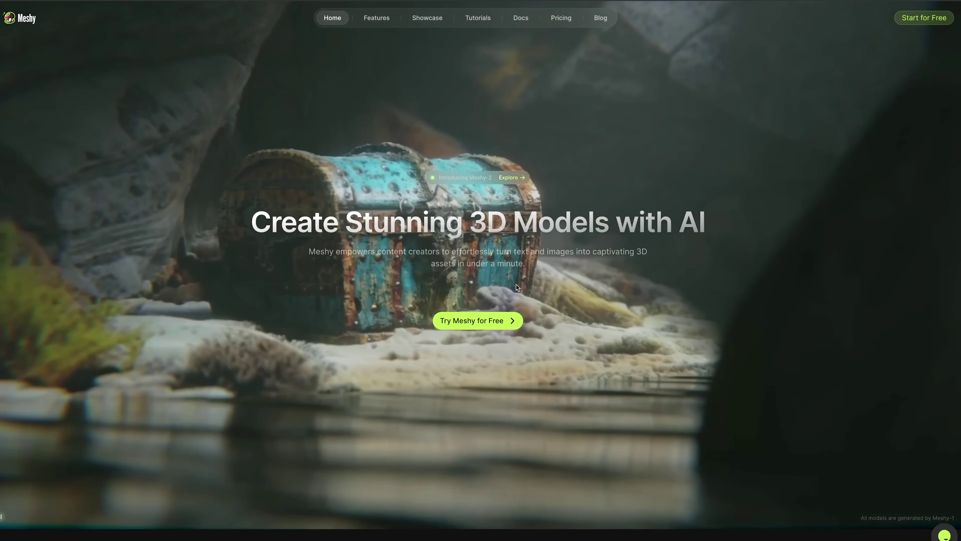
- Enter Meshy's Discover gallery and open the wooden owl model's details
{"action": "left_click", "coordinate": [486, 330]}
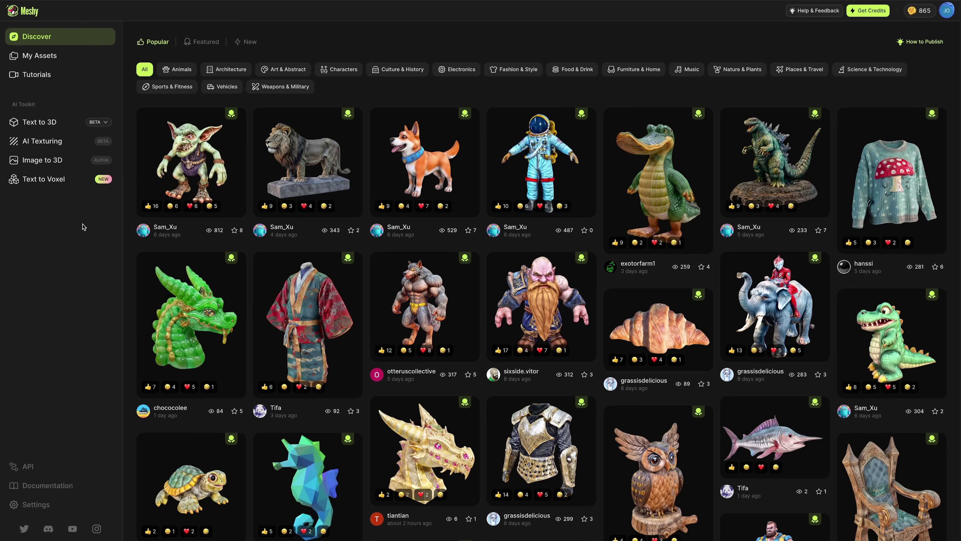
{"action": "scroll", "coordinate": [545, 378], "scroll_direction": "down", "scroll_amount": 2}
{"action": "left_click", "coordinate": [644, 427]}
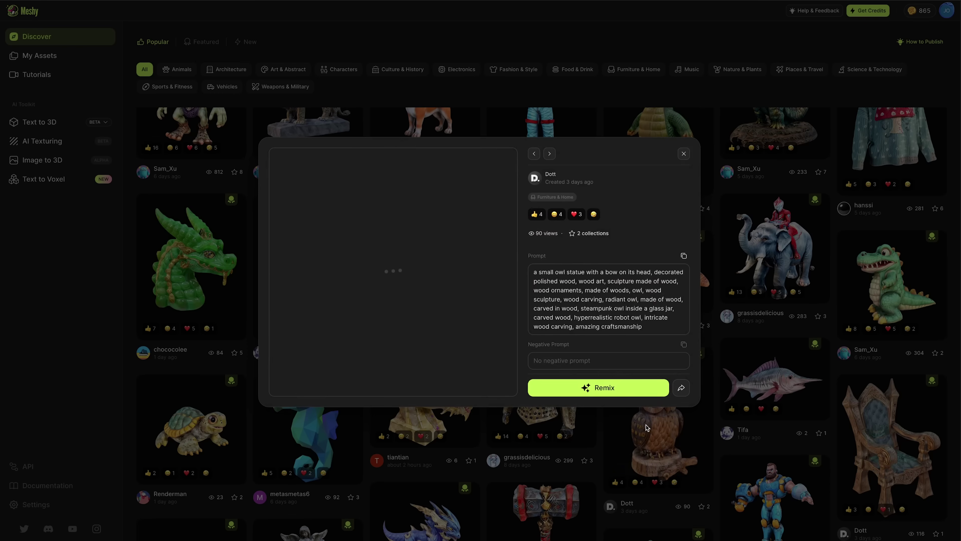
- Select the owl's full prompt, close the details, and show the Text to 3D versions
{"action": "left_click_drag", "start_coordinate": [645, 327], "coordinate": [529, 283]}
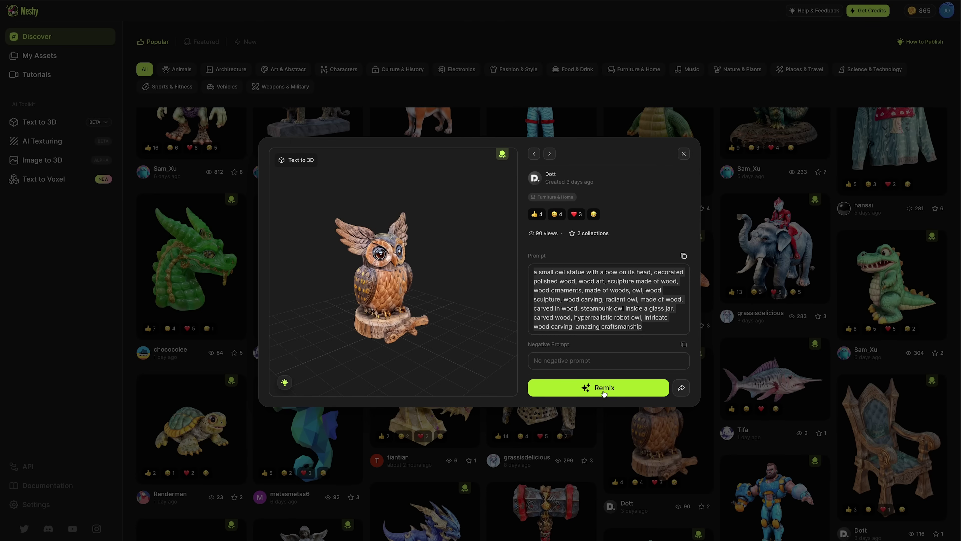
{"action": "left_click", "coordinate": [684, 155]}
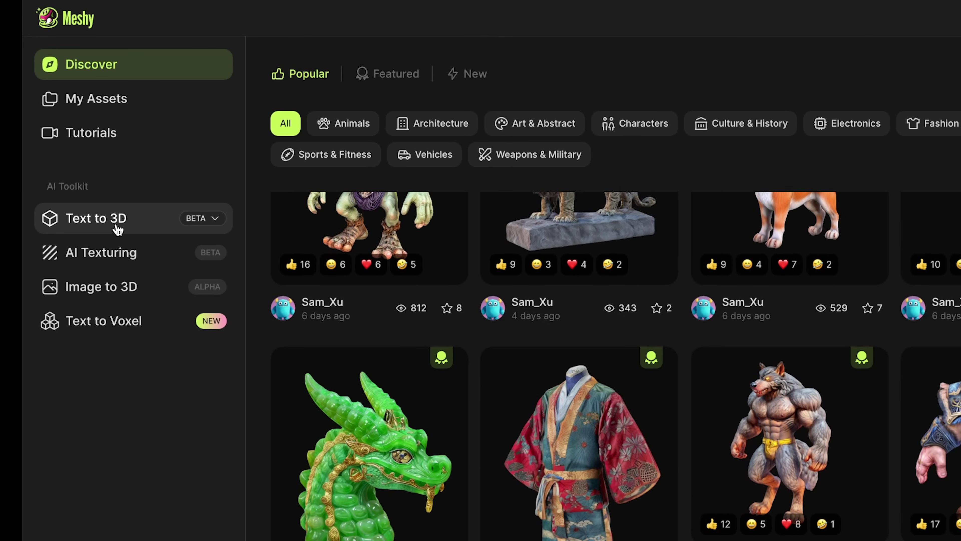
{"action": "left_click", "coordinate": [205, 219]}
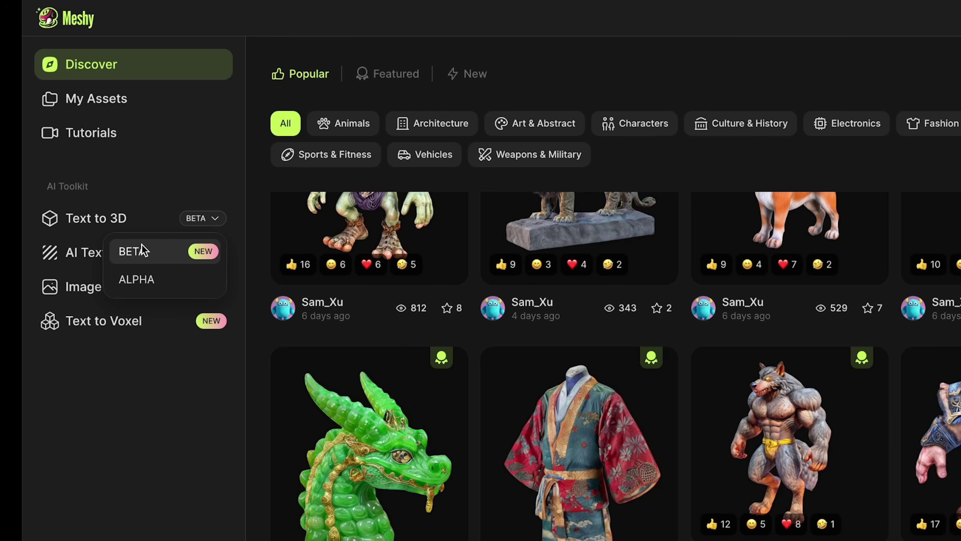
- In beta Text to 3D, enter the prompt 'Human skull, realistic' with Realistic art style
{"action": "left_click", "coordinate": [170, 252]}
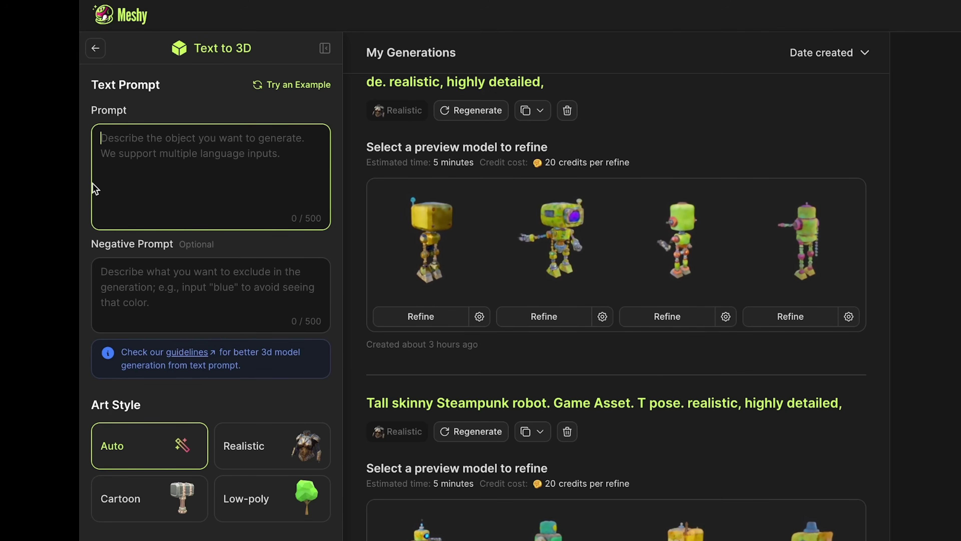
{"action": "type", "text": "Human skull, realistic"}
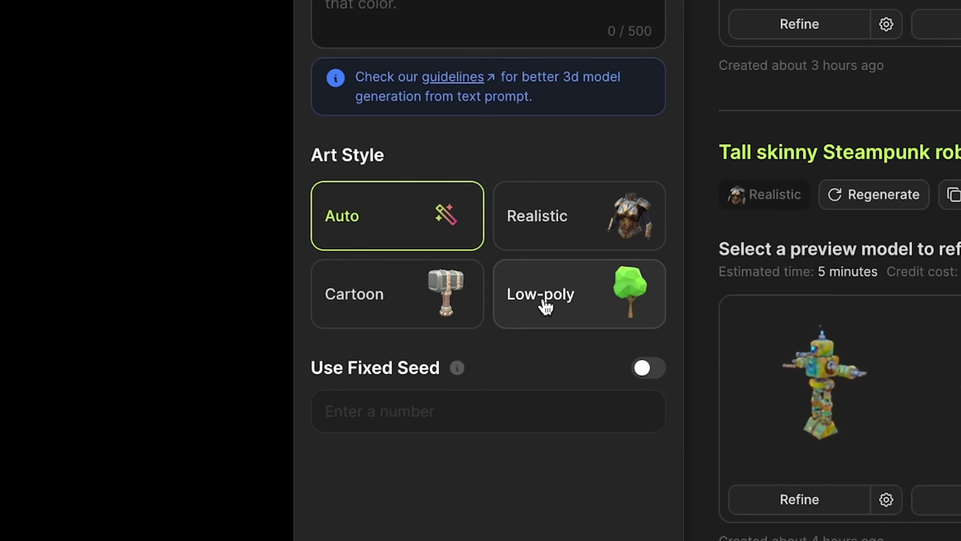
{"action": "left_click", "coordinate": [575, 241]}
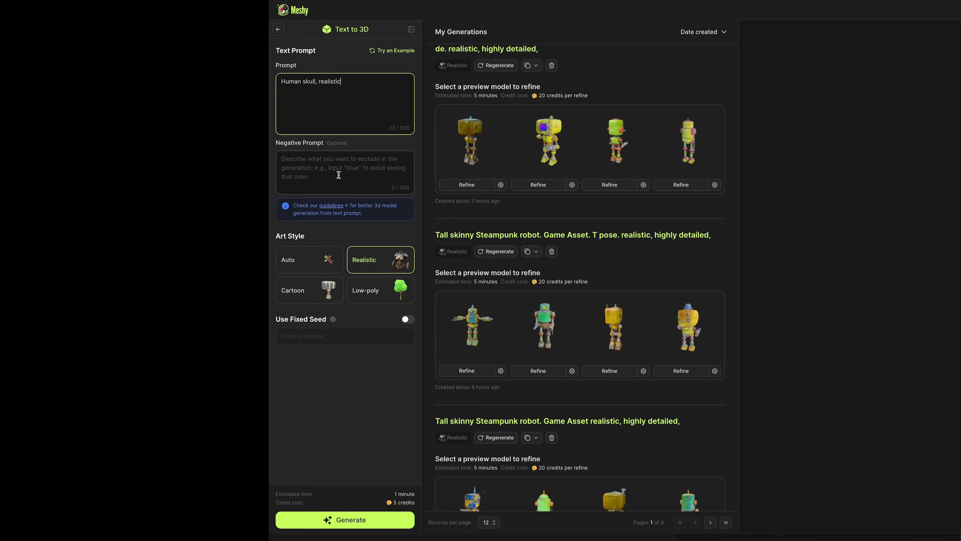
- Paste the guidelines' common negative prompts into Negative Prompt and generate the skull previews
{"action": "left_click", "coordinate": [322, 188]}
{"action": "left_click", "coordinate": [331, 205]}
{"action": "scroll", "coordinate": [213, 399], "scroll_direction": "down", "scroll_amount": 10}
{"action": "scroll", "coordinate": [213, 399], "scroll_direction": "down", "scroll_amount": 1}
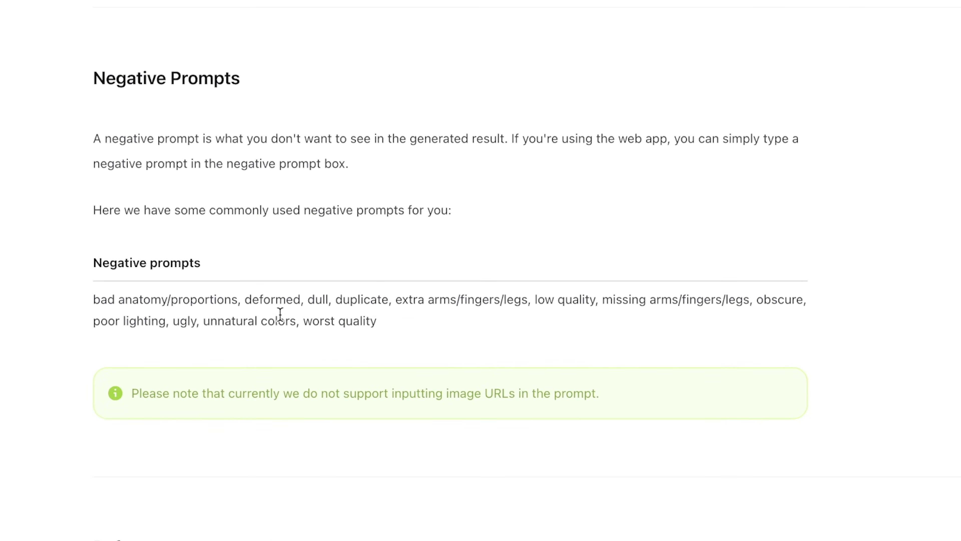
{"action": "left_click_drag", "start_coordinate": [412, 323], "coordinate": [92, 300]}
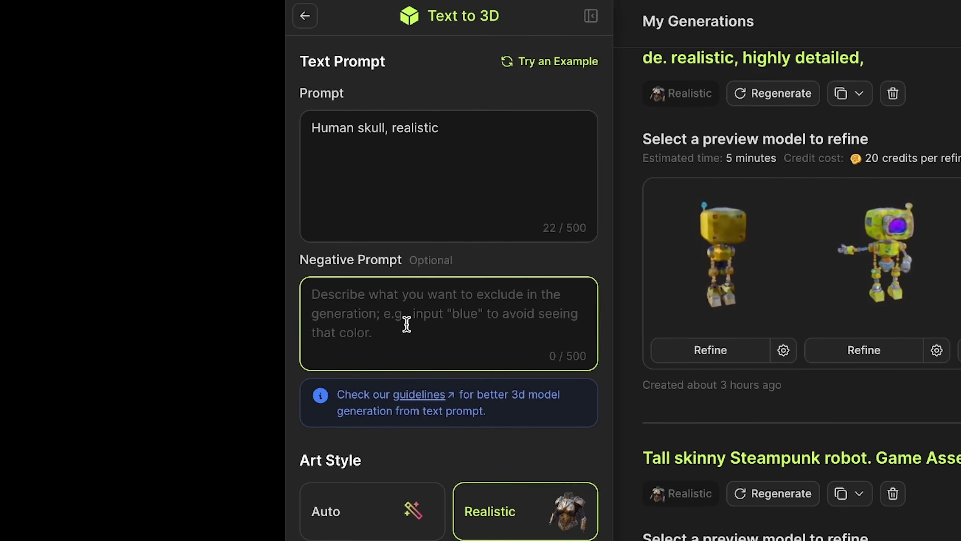
{"action": "type", "text": "bad anatomy/proportions, deformed, dull, duplicate, extra arms/fingers/legs, low quality, missing arms/fingers/legs, obscure, poor lighting, ugly, unnatural colors, worst quality"}
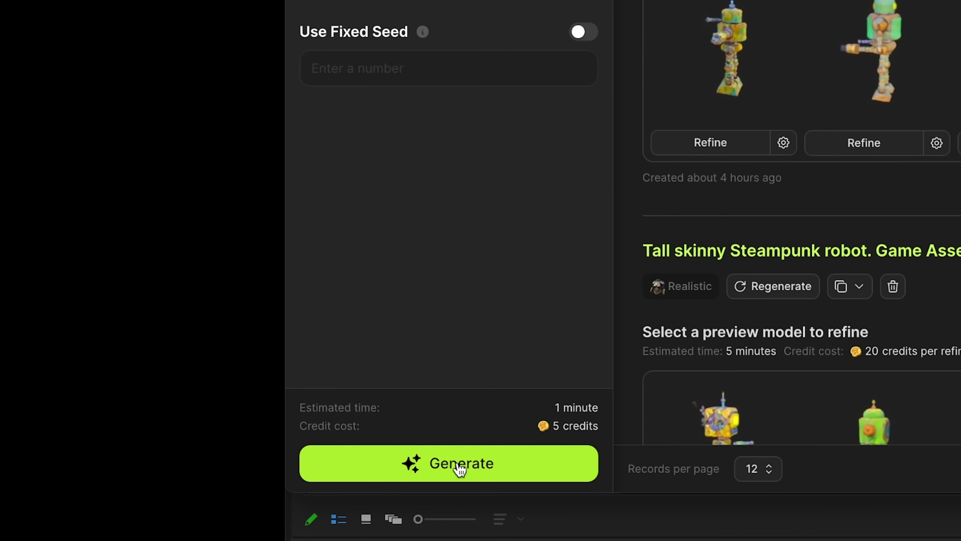
{"action": "left_click", "coordinate": [458, 465]}
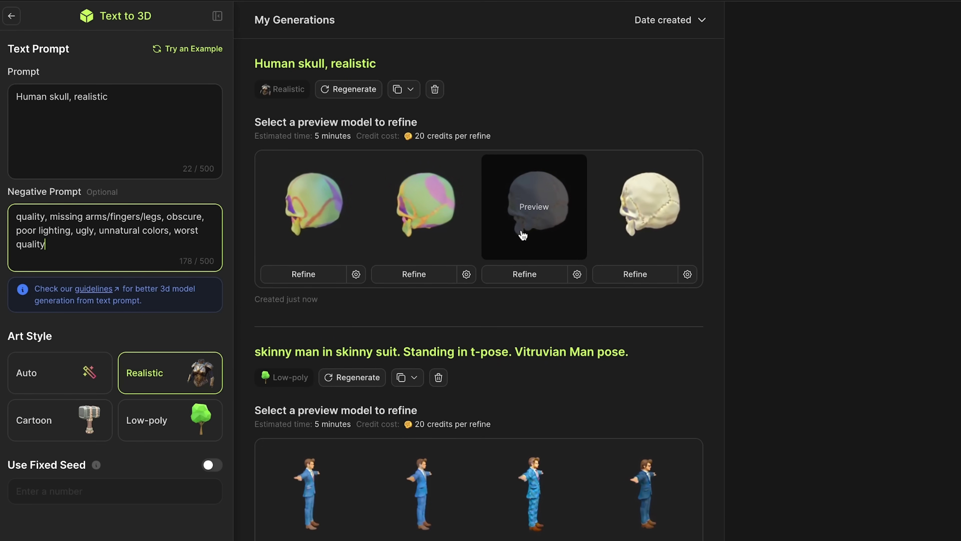
- Compare the skull previews, checking the white third and colourful second variants
{"action": "left_click", "coordinate": [533, 232]}
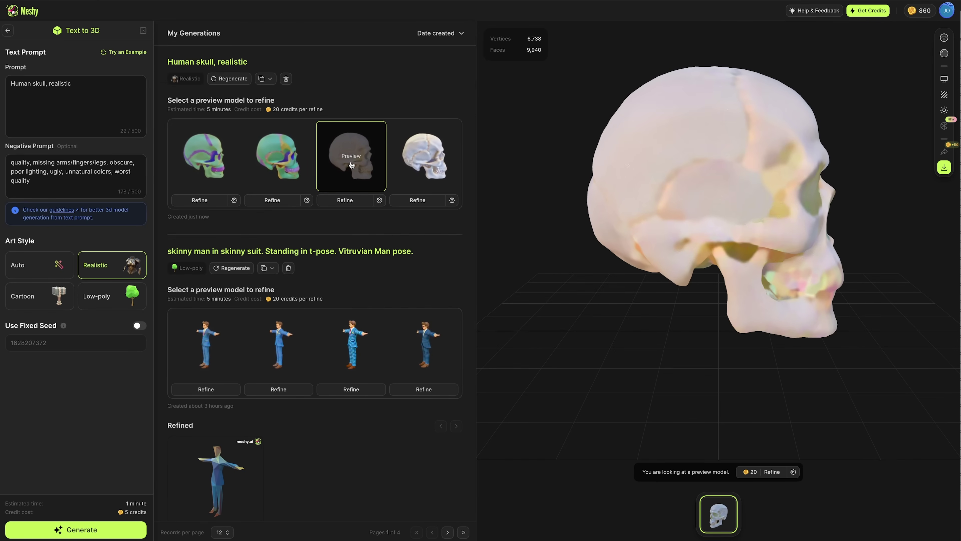
{"action": "left_click_drag", "start_coordinate": [748, 240], "coordinate": [686, 226]}
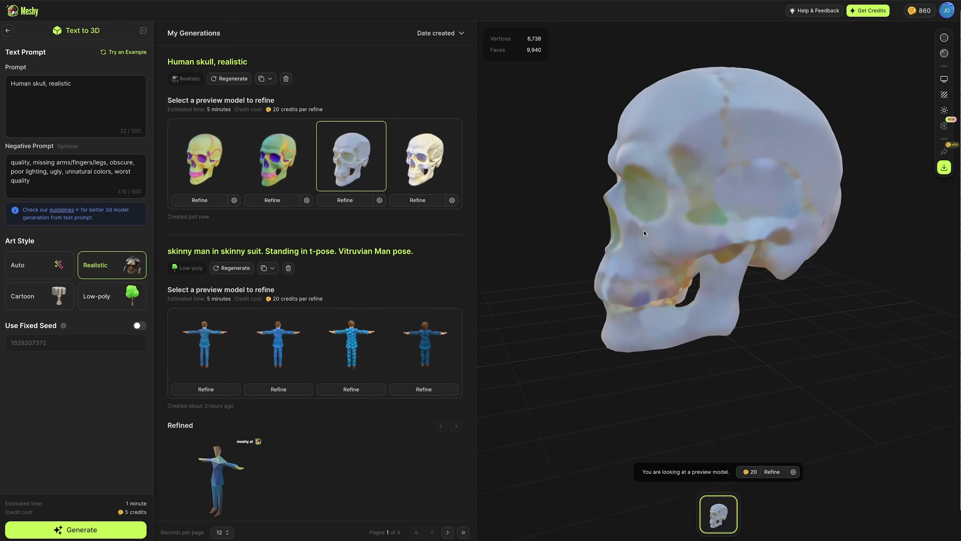
{"action": "left_click", "coordinate": [279, 156]}
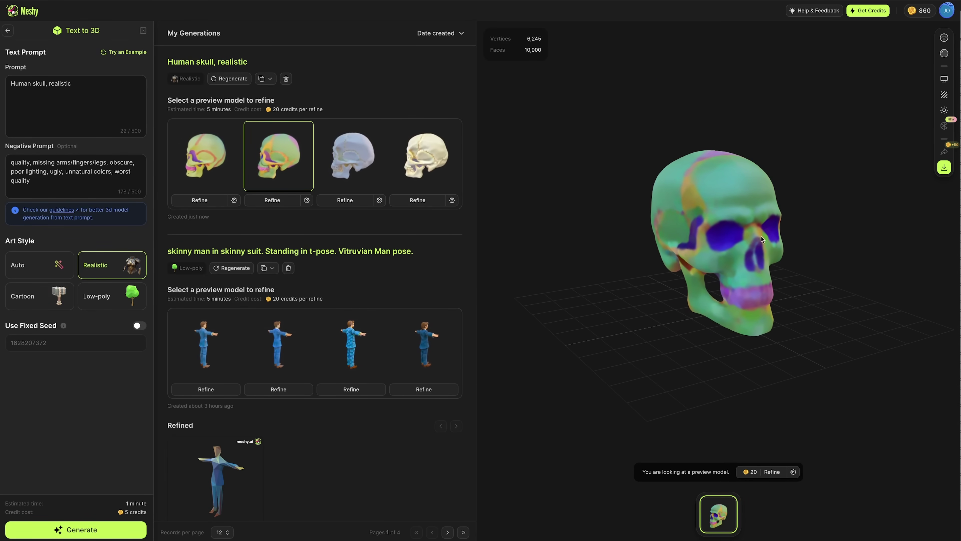
{"action": "left_click", "coordinate": [350, 178]}
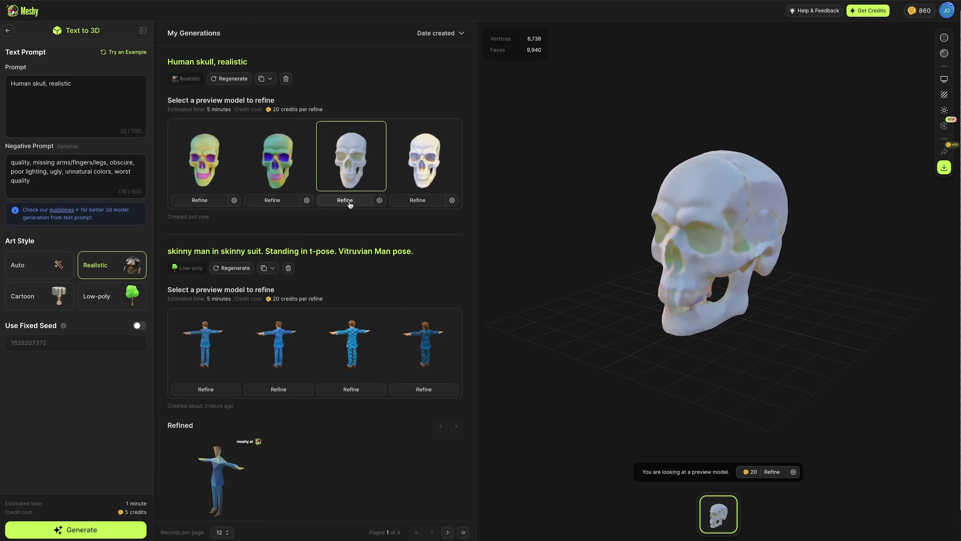
- Refine the third skull preview and orbit the result to inspect its top and front
{"action": "left_click", "coordinate": [379, 201]}
{"action": "left_click", "coordinate": [563, 302]}
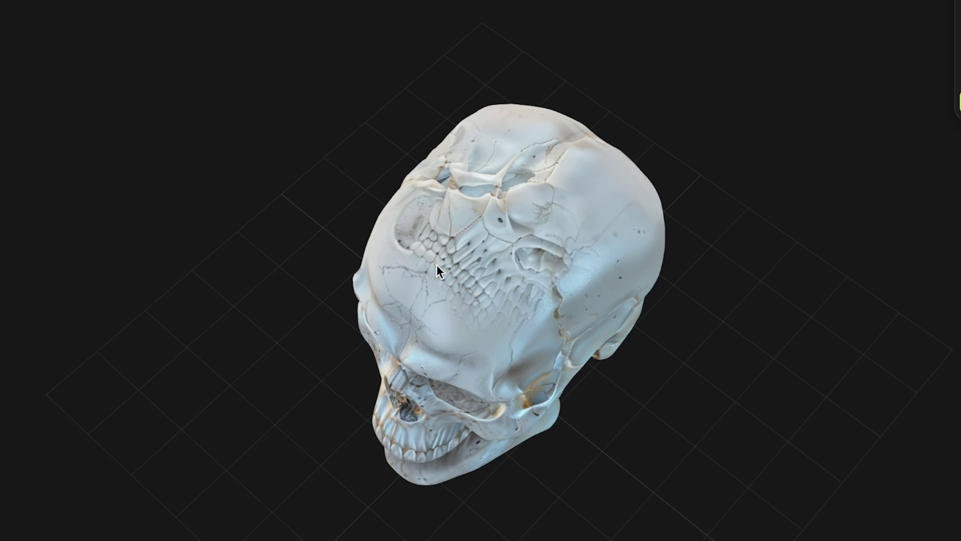
{"action": "left_click_drag", "start_coordinate": [440, 290], "coordinate": [447, 246]}
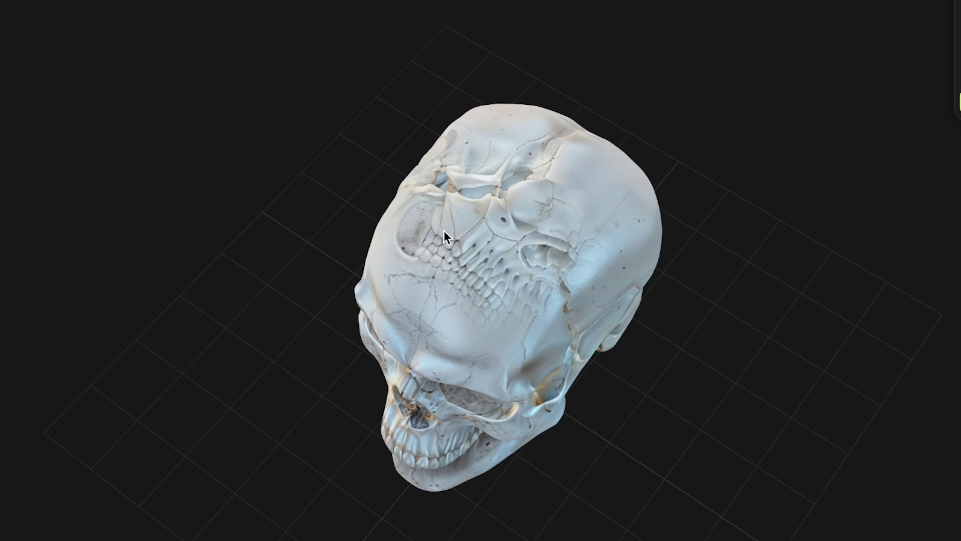
{"action": "left_click_drag", "start_coordinate": [491, 343], "coordinate": [454, 204]}
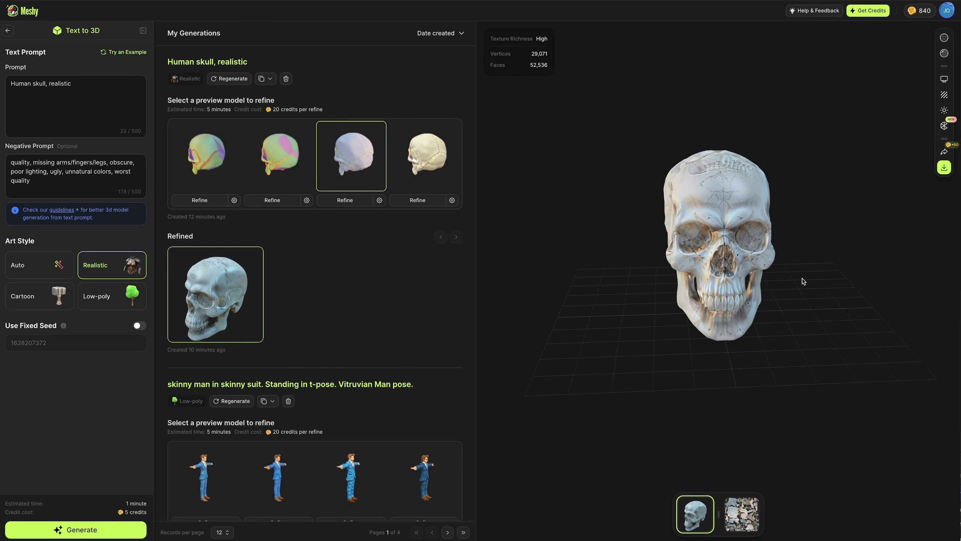
- Switch the skull's texture display to PBR and raise Metallic for a shiny look
{"action": "left_click_drag", "start_coordinate": [719, 261], "coordinate": [605, 256]}
{"action": "left_click", "coordinate": [944, 96]}
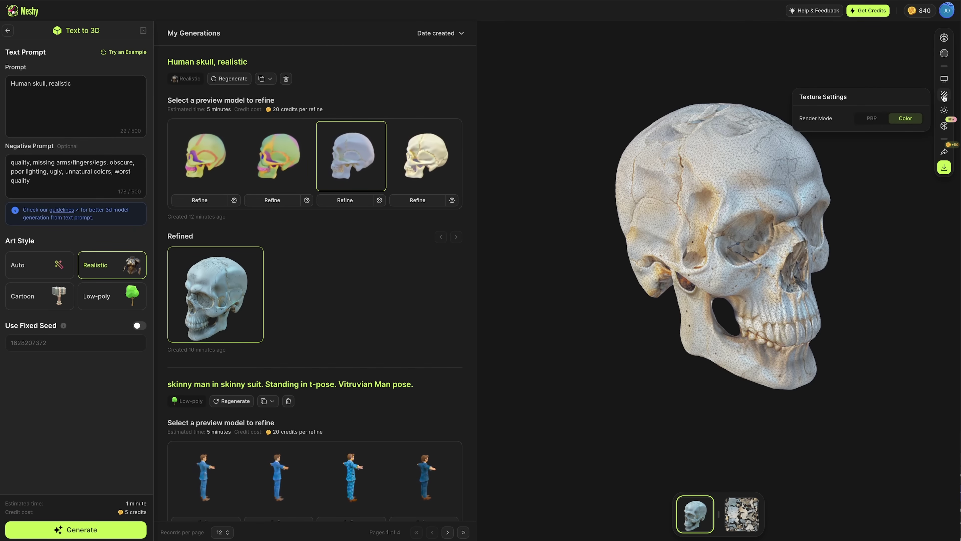
{"action": "left_click", "coordinate": [872, 119]}
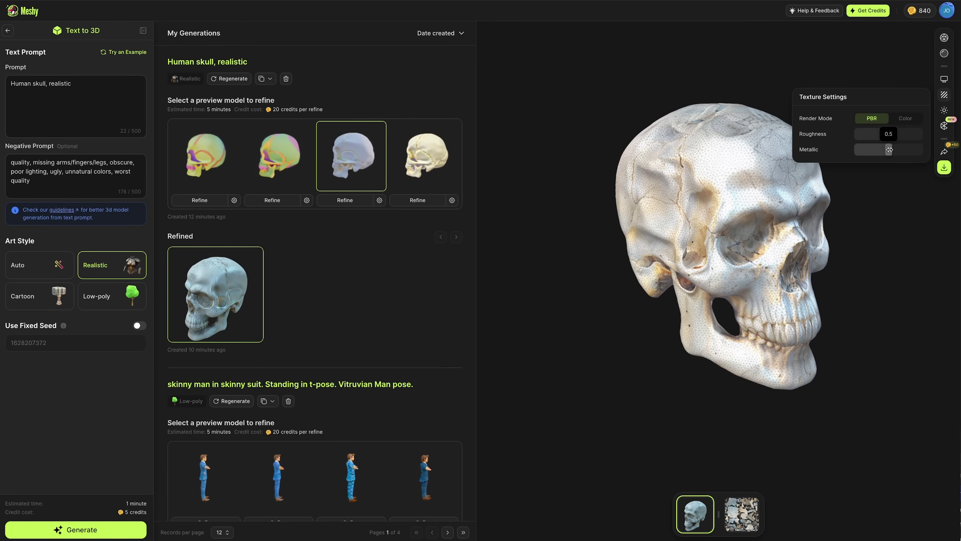
{"action": "left_click_drag", "start_coordinate": [889, 149], "coordinate": [908, 149]}
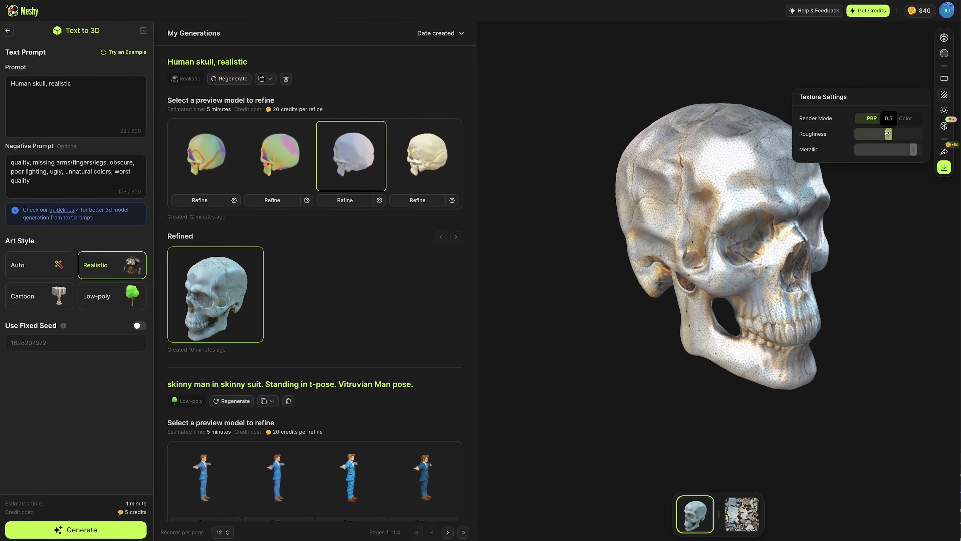
{"action": "left_click_drag", "start_coordinate": [738, 246], "coordinate": [762, 233]}
- Hide the wireframe and adjust the environment light strength and rotation
{"action": "left_click", "coordinate": [944, 94]}
{"action": "left_click", "coordinate": [944, 111]}
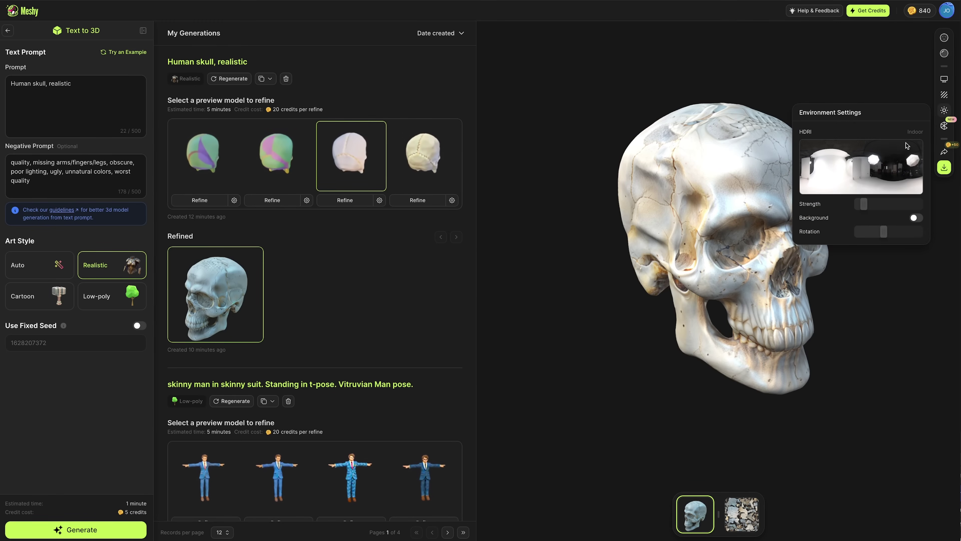
{"action": "left_click_drag", "start_coordinate": [863, 204], "coordinate": [893, 231]}
{"action": "mouse_move", "coordinate": [737, 265]}
{"action": "left_mouse_down"}
{"action": "mouse_move", "coordinate": [681, 272]}
{"action": "mouse_move", "coordinate": [736, 269]}
{"action": "left_mouse_up"}
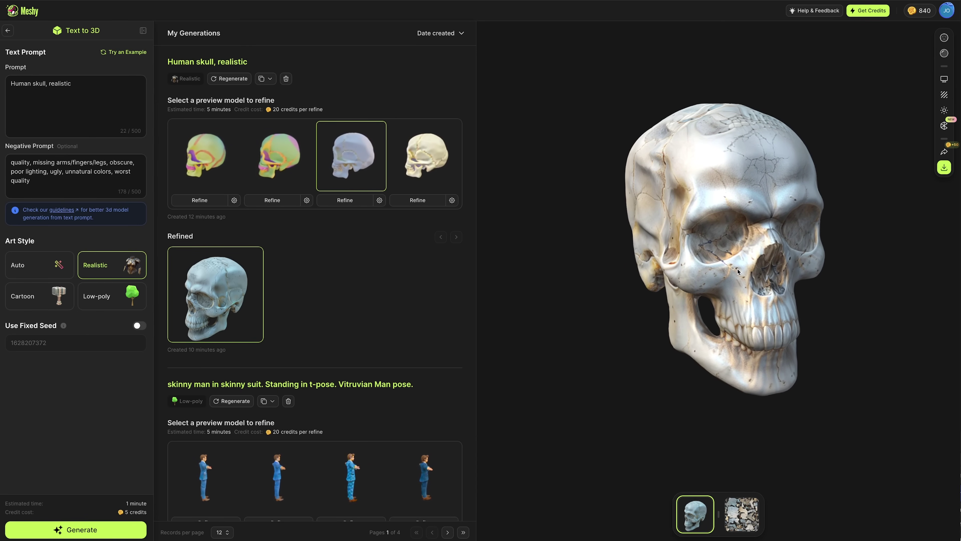
- Apply a Quad remesh to the skull in Mesh Settings
{"action": "left_click", "coordinate": [944, 127]}
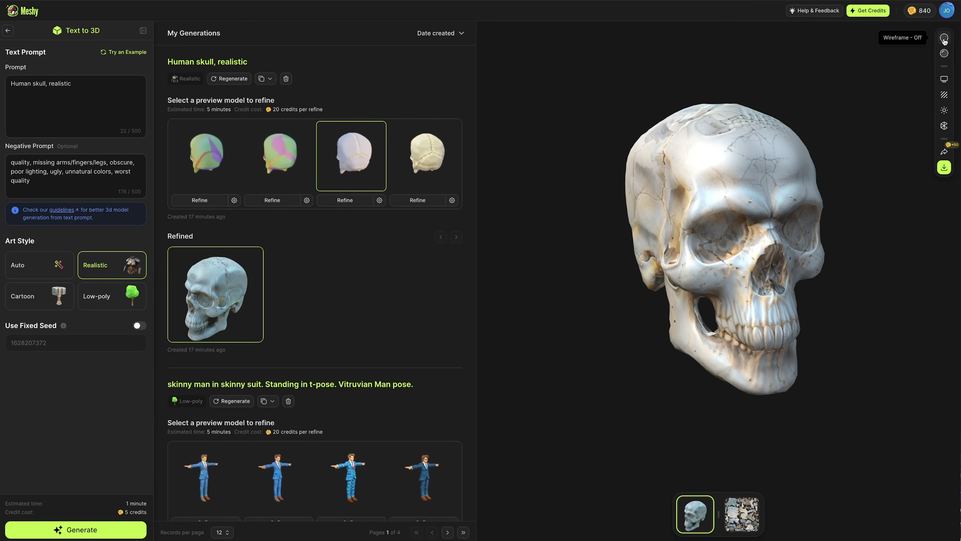
{"action": "left_click", "coordinate": [944, 38]}
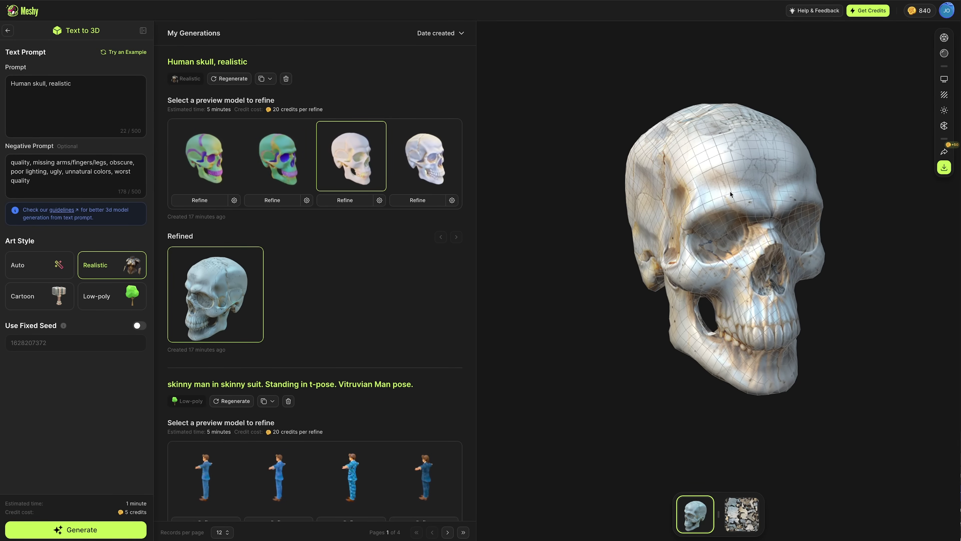
{"action": "mouse_move", "coordinate": [757, 278]}
{"action": "left_mouse_down"}
{"action": "mouse_move", "coordinate": [677, 274]}
{"action": "mouse_move", "coordinate": [760, 274]}
{"action": "left_mouse_up"}
- Download the refined skull model from its download options for 20 credits
{"action": "left_click", "coordinate": [944, 167]}
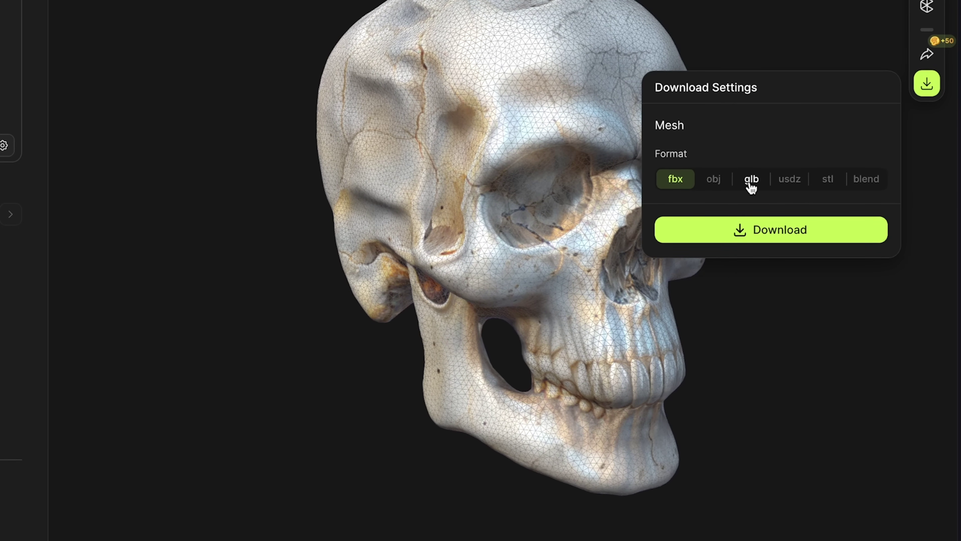
{"action": "left_click", "coordinate": [765, 230]}
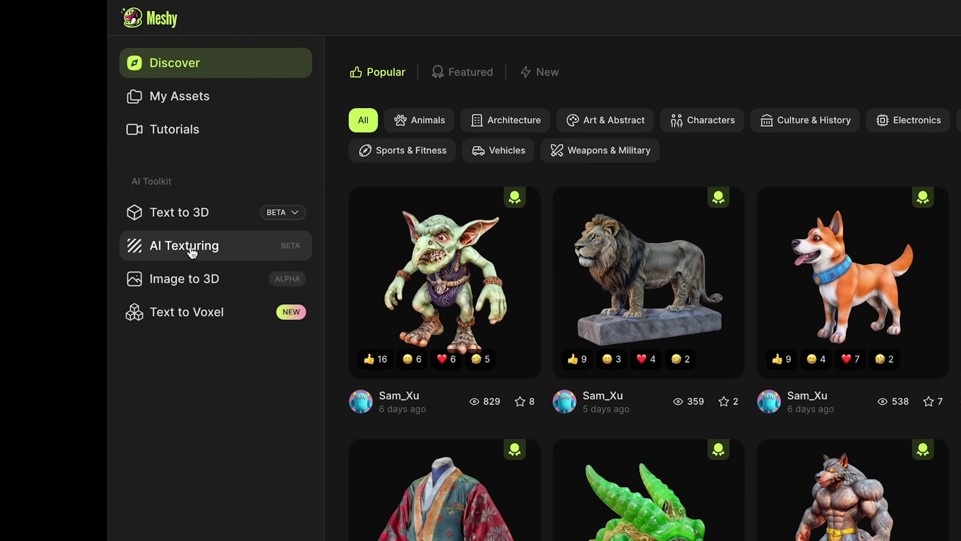
- Create the Skull 01 AI Texturing project from the uploaded skull model
{"action": "left_click", "coordinate": [192, 252]}
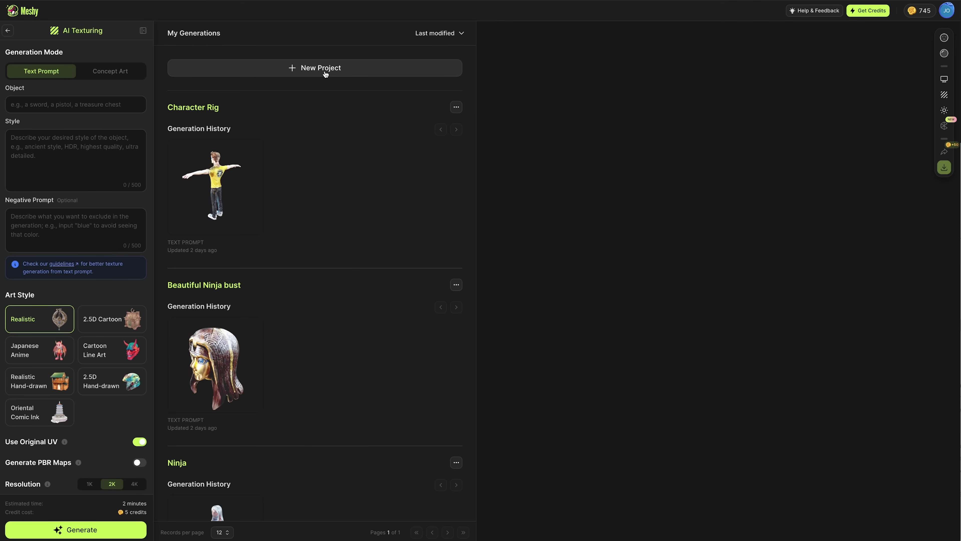
{"action": "left_click", "coordinate": [315, 68]}
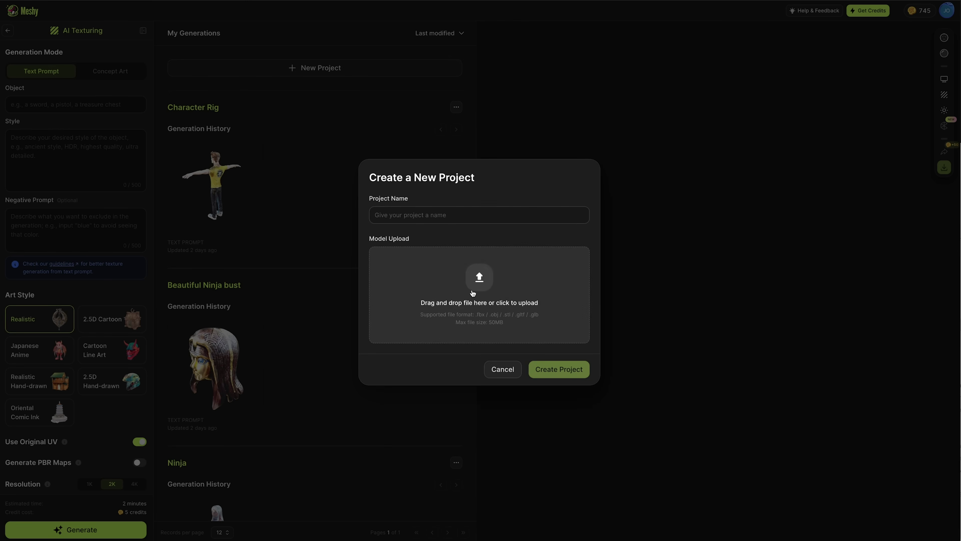
{"action": "left_click", "coordinate": [503, 326]}
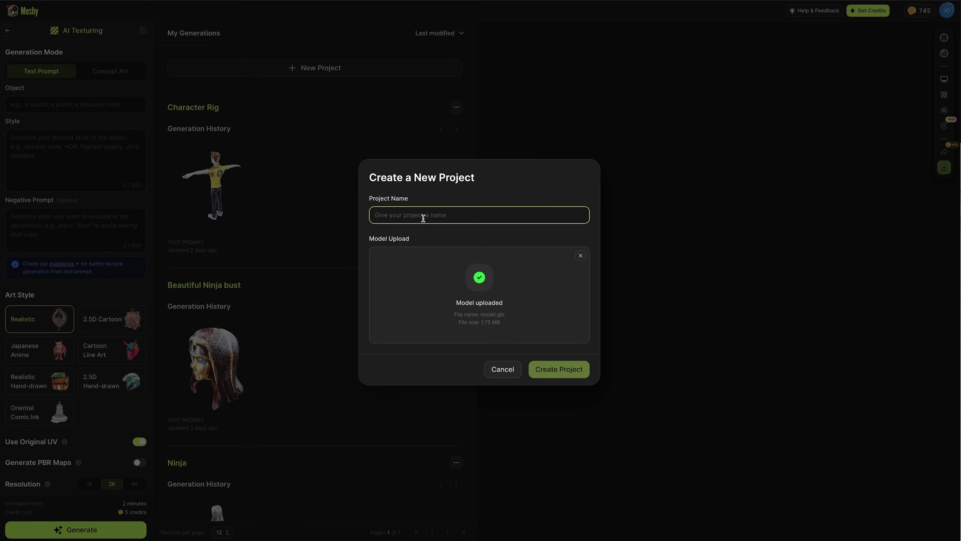
{"action": "left_click", "coordinate": [550, 369]}
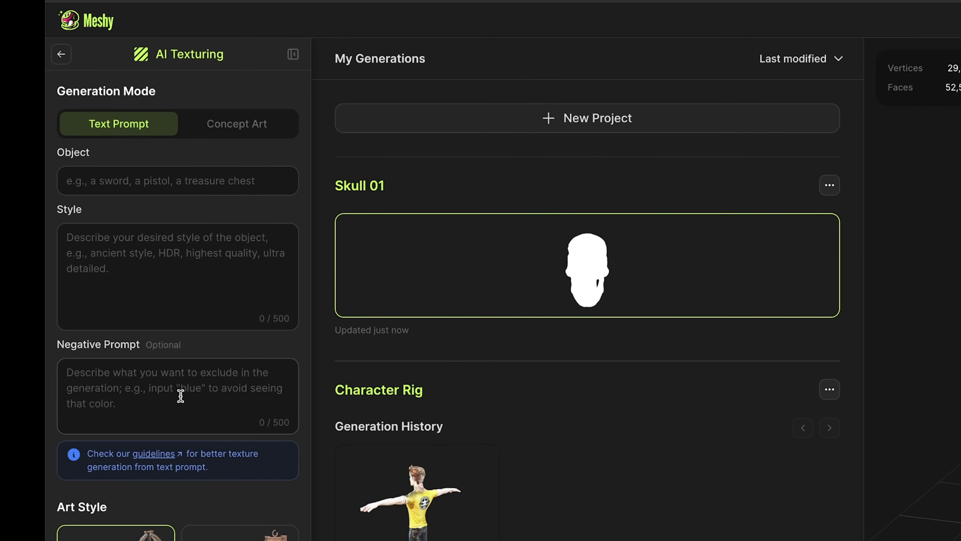
- Describe a gold hieroglyph skull in ancient realistic style and paste the negative prompts
{"action": "left_click", "coordinate": [234, 133]}
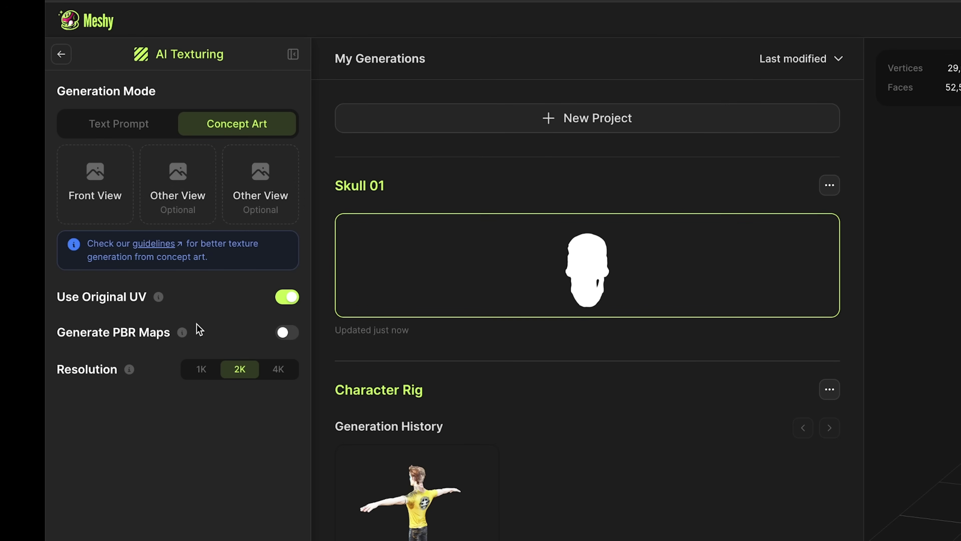
{"action": "left_click", "coordinate": [124, 127]}
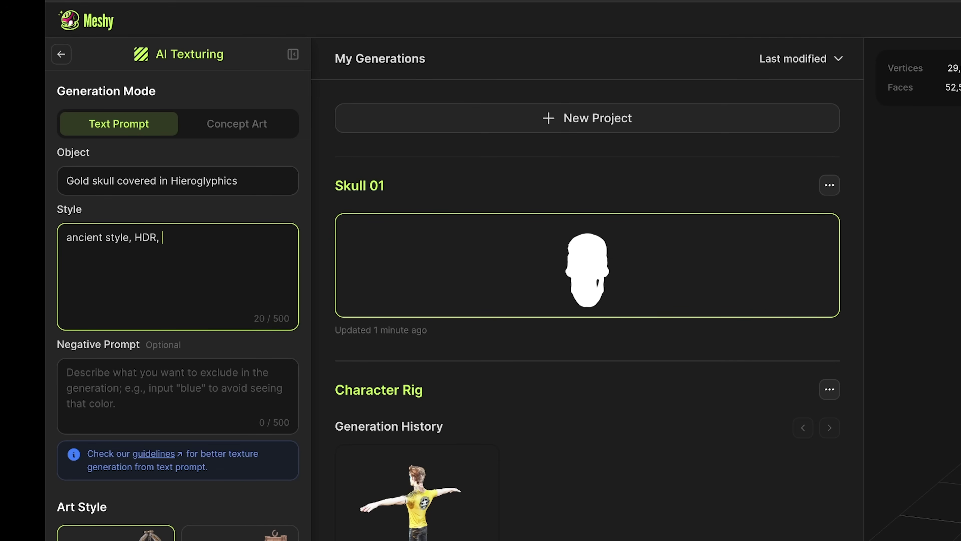
{"action": "type", "text": "ism."}
{"action": "left_click", "coordinate": [179, 409]}
{"action": "key", "text": "ctrl+v"}
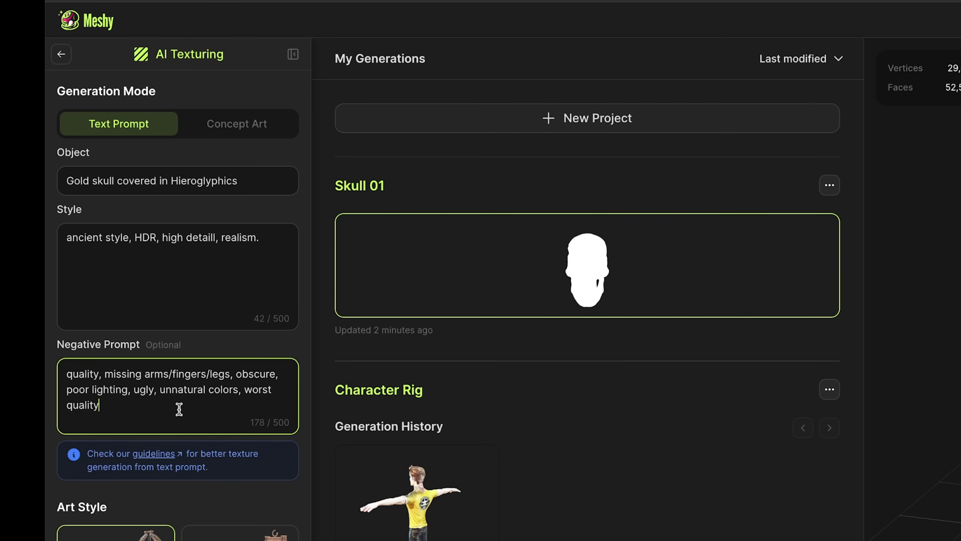
{"action": "scroll", "coordinate": [170, 409], "scroll_direction": "up", "scroll_amount": 2}
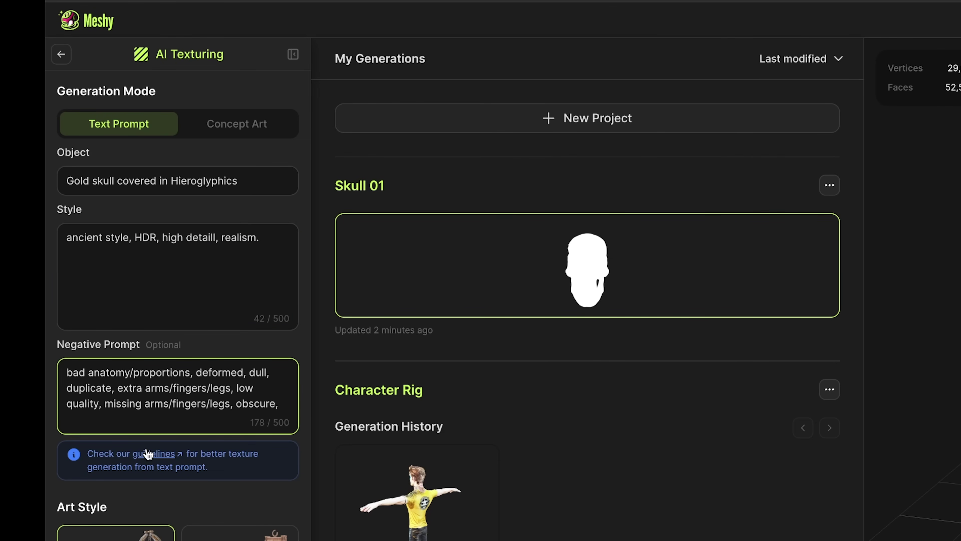
{"action": "scroll", "coordinate": [185, 424], "scroll_direction": "down", "scroll_amount": 10}
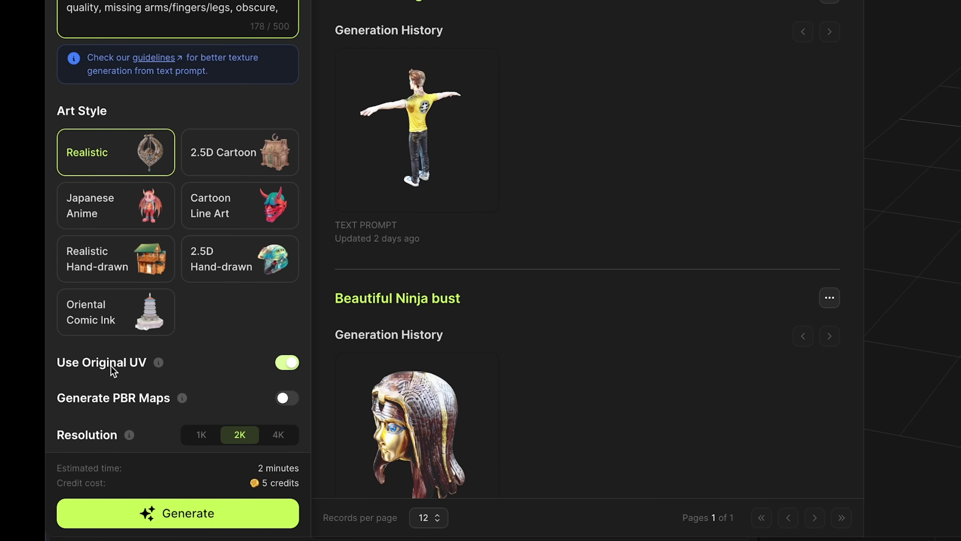
- Generate the golden hieroglyph texture for Skull 01 and orbit the textured skull
{"action": "left_click", "coordinate": [213, 522]}
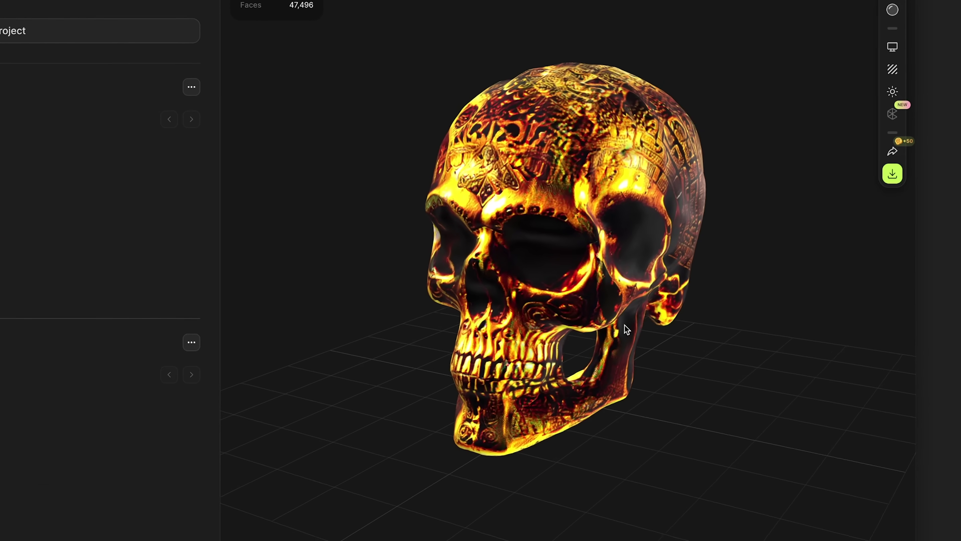
{"action": "left_click_drag", "start_coordinate": [625, 324], "coordinate": [640, 272]}
{"action": "left_click_drag", "start_coordinate": [566, 326], "coordinate": [555, 148]}
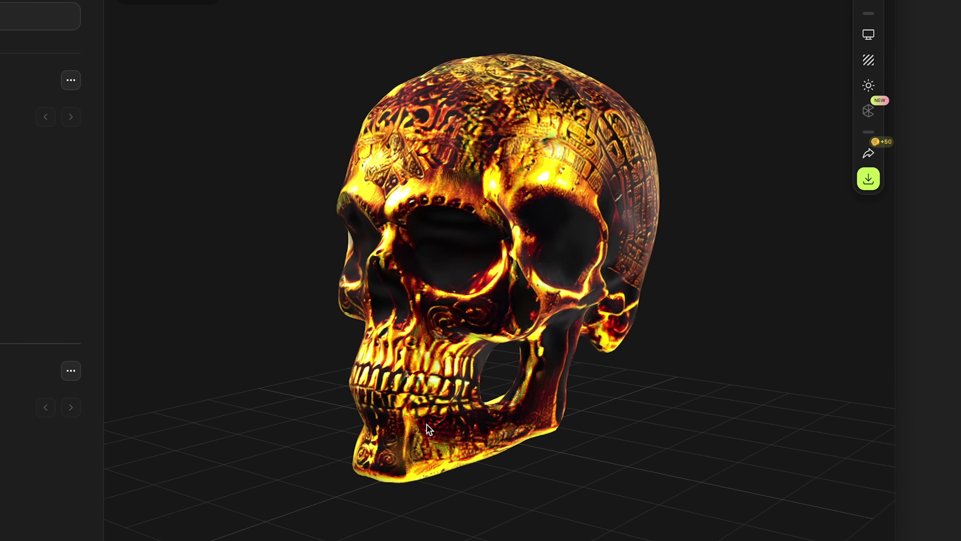
{"action": "left_click_drag", "start_coordinate": [389, 309], "coordinate": [524, 227]}
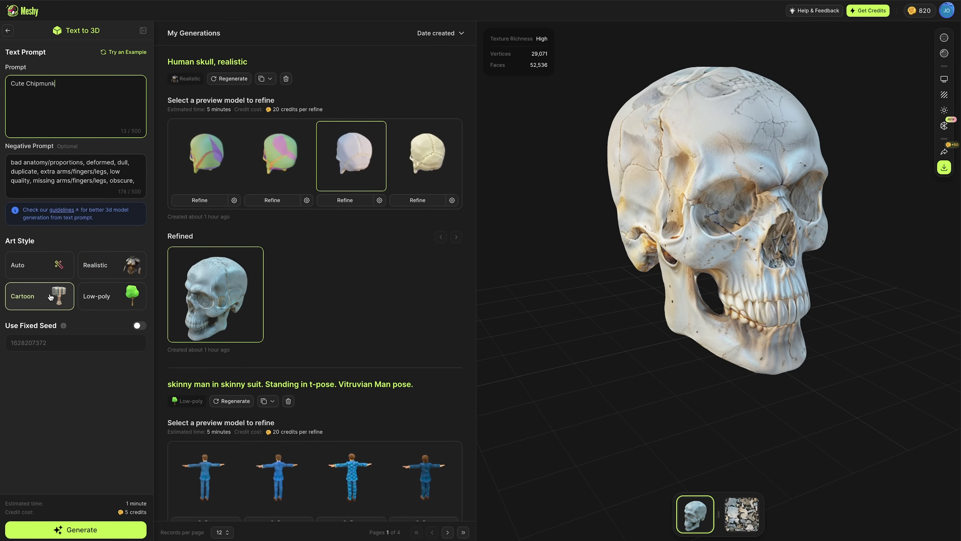
- Generate the Cute Chipmunk previews and compare the first and second variants
{"action": "left_click", "coordinate": [87, 530]}
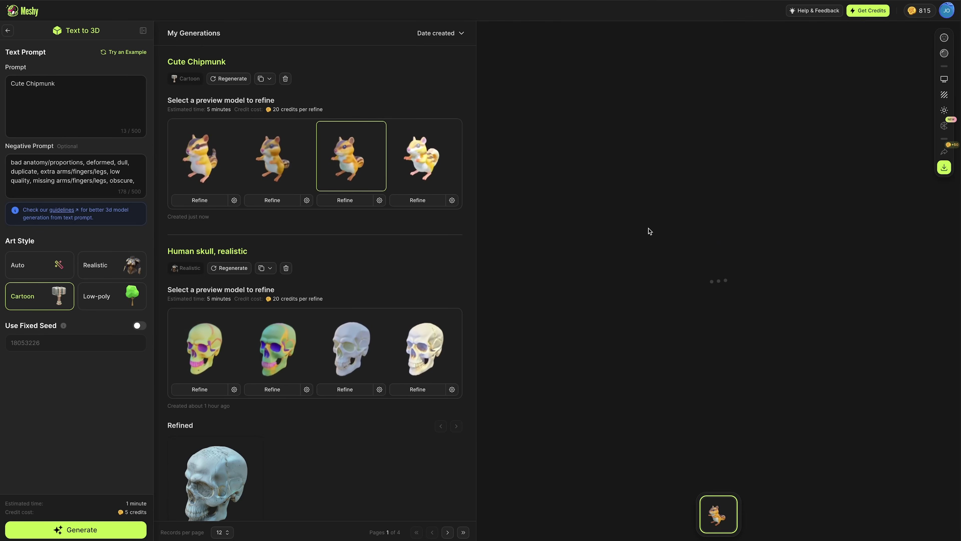
{"action": "left_click", "coordinate": [293, 172]}
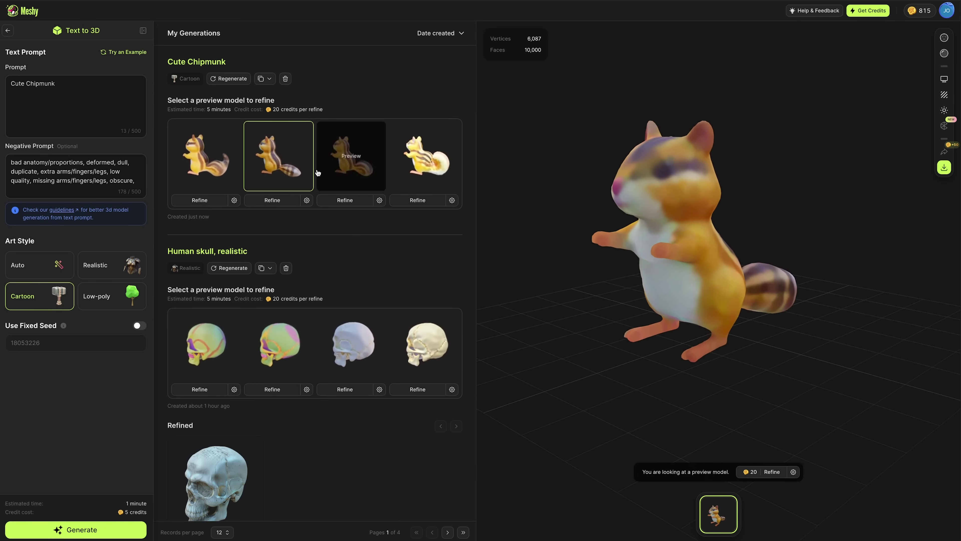
{"action": "left_click", "coordinate": [204, 169]}
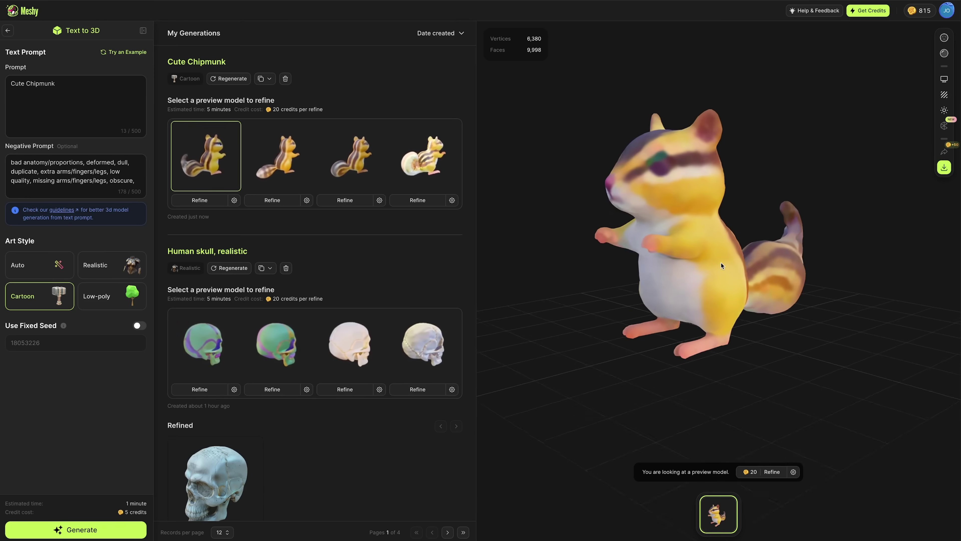
{"action": "left_click", "coordinate": [279, 158]}
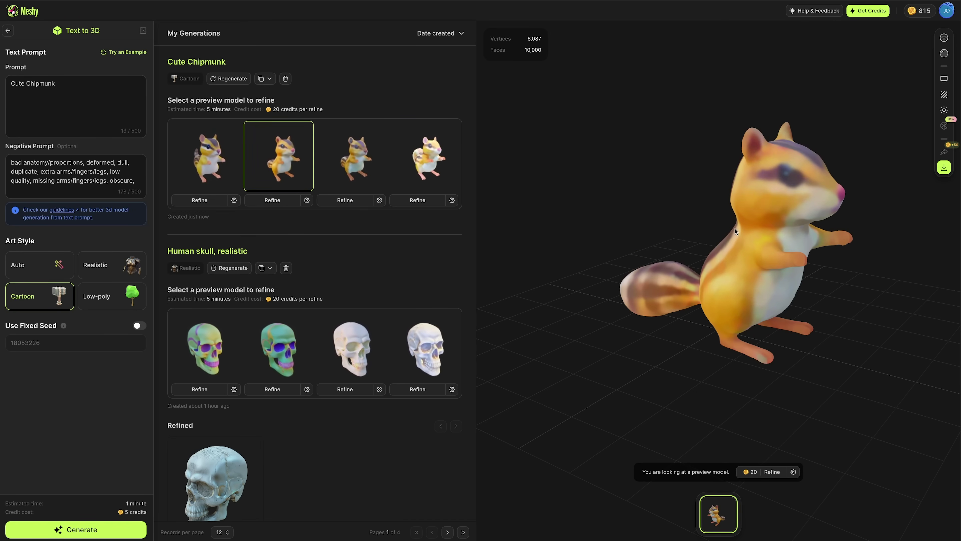
- Orbit the second chipmunk variant to inspect it from the front, profile and side
{"action": "left_click_drag", "start_coordinate": [736, 228], "coordinate": [628, 236]}
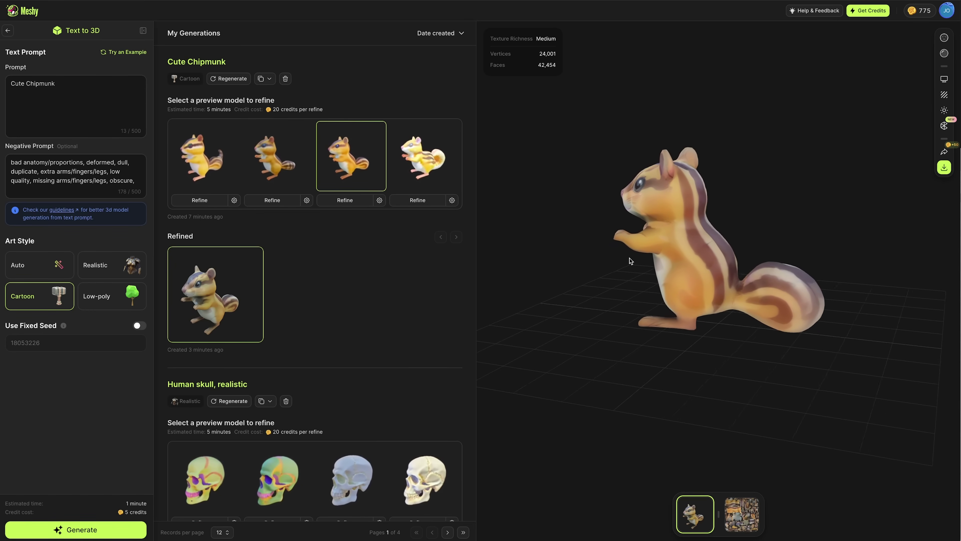
{"action": "left_click_drag", "start_coordinate": [630, 260], "coordinate": [764, 218]}
{"action": "scroll", "coordinate": [764, 218], "scroll_direction": "up", "scroll_amount": 2}
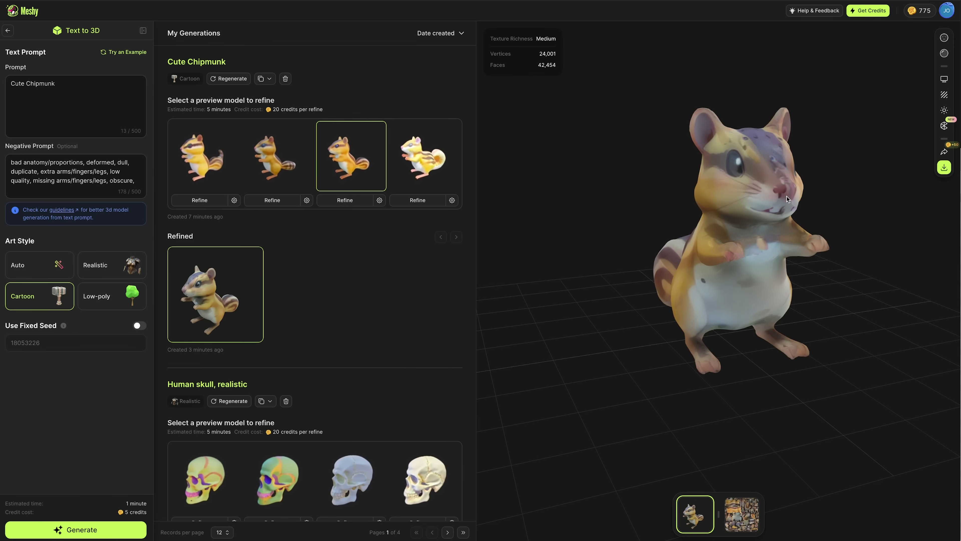
{"action": "mouse_move", "coordinate": [754, 288]}
{"action": "left_mouse_down"}
{"action": "mouse_move", "coordinate": [661, 282]}
{"action": "mouse_move", "coordinate": [759, 280]}
{"action": "left_mouse_up"}
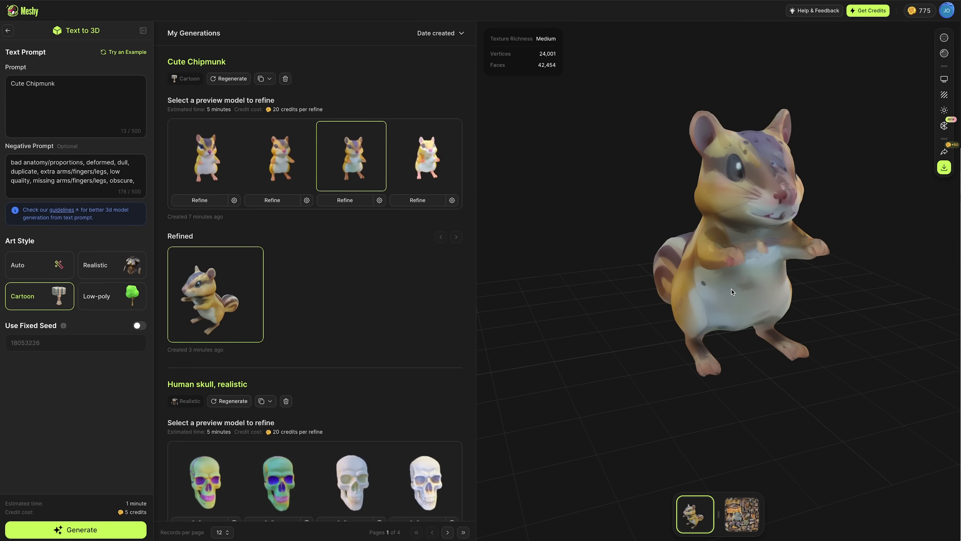
{"action": "left_click_drag", "start_coordinate": [760, 280], "coordinate": [629, 282]}
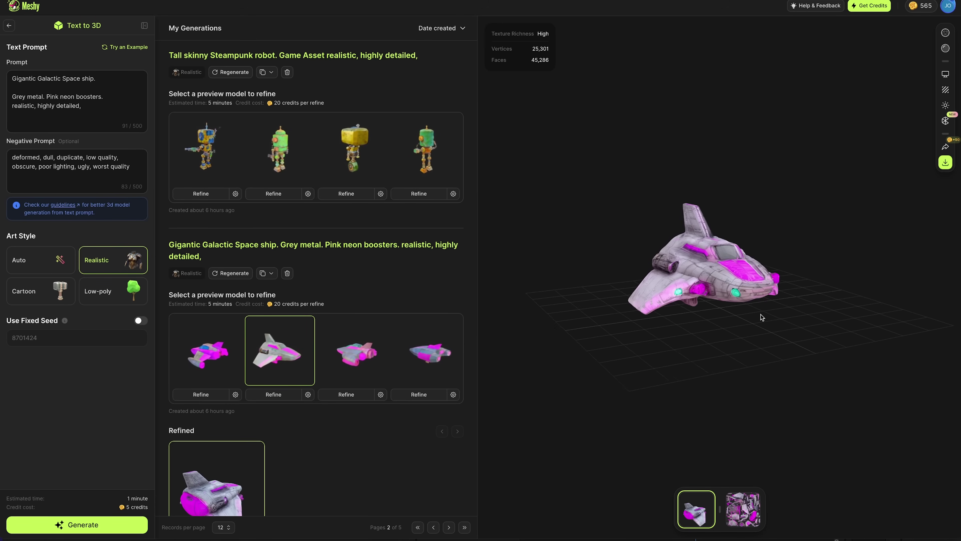
- Orbit the galactic spaceship and view its second and fourth preview variants
{"action": "left_click_drag", "start_coordinate": [711, 288], "coordinate": [510, 334]}
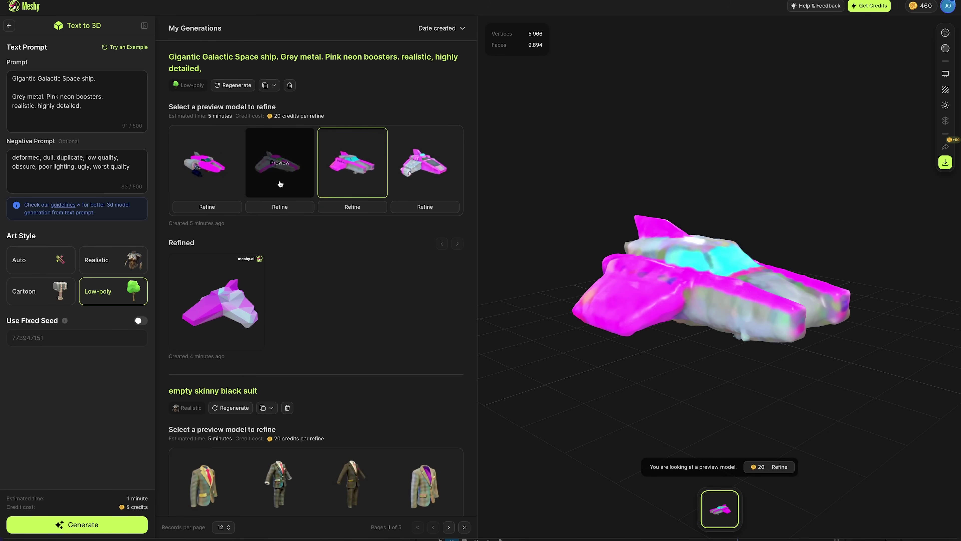
{"action": "left_click", "coordinate": [280, 184]}
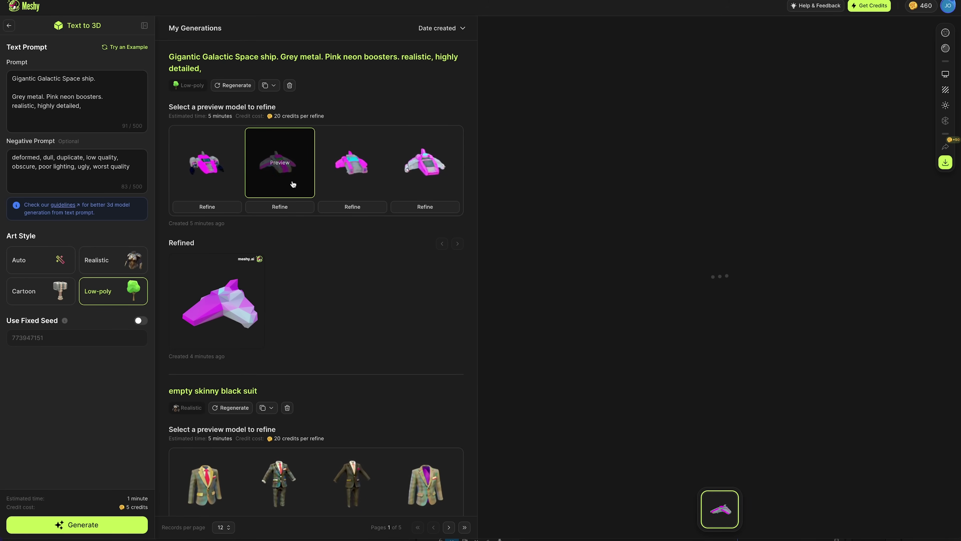
{"action": "left_click", "coordinate": [413, 183]}
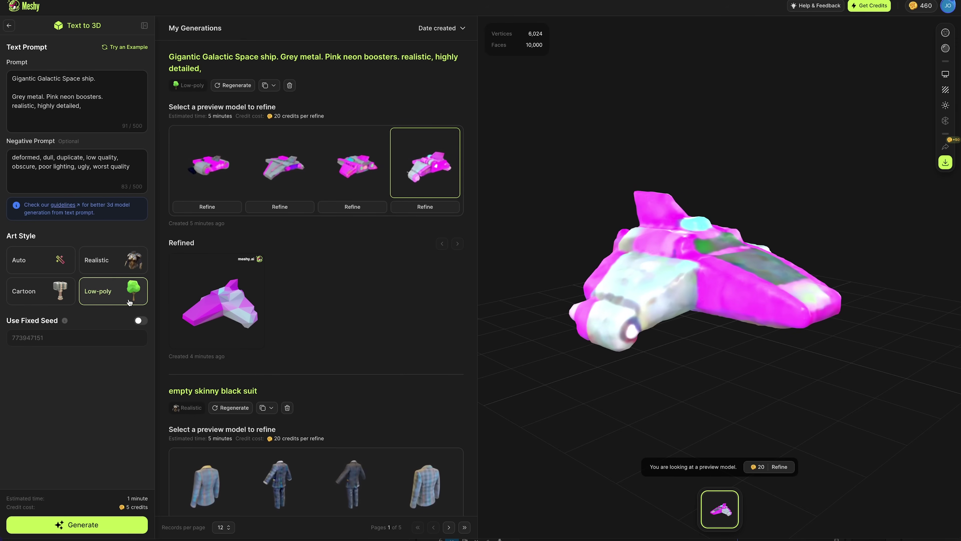
- Load the refined low-poly spaceship, orbit it, then scroll to the Evil lord bobble-head figure
{"action": "left_click", "coordinate": [216, 303]}
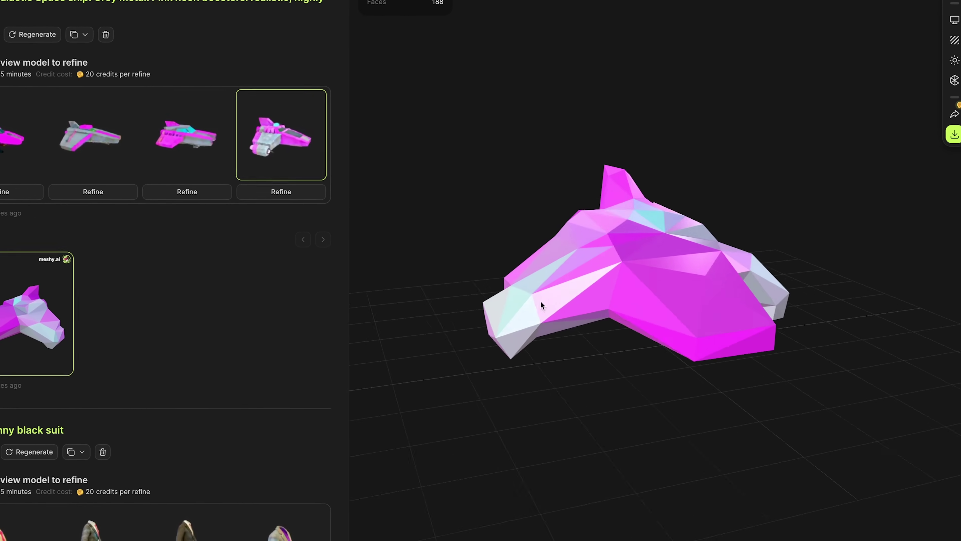
{"action": "left_click_drag", "start_coordinate": [542, 305], "coordinate": [652, 302]}
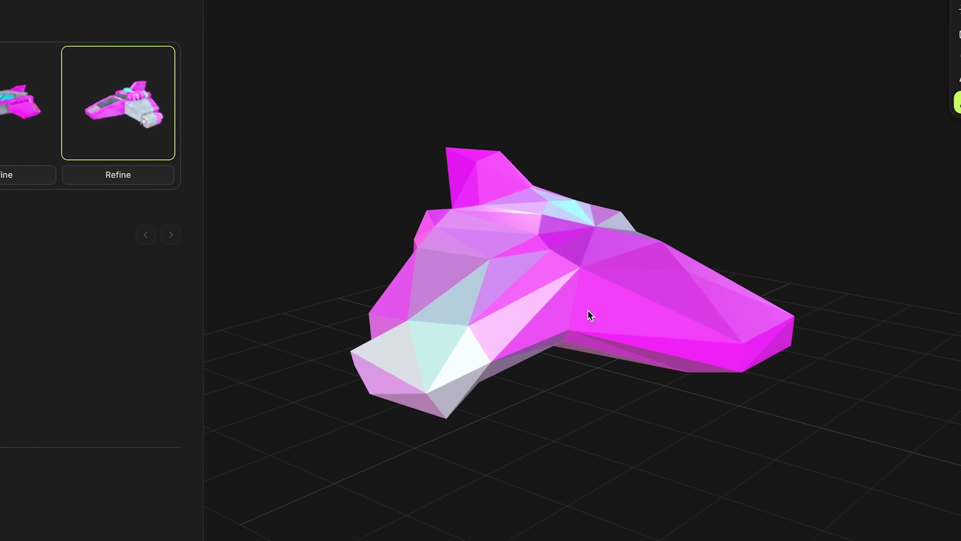
{"action": "left_click_drag", "start_coordinate": [588, 310], "coordinate": [497, 316]}
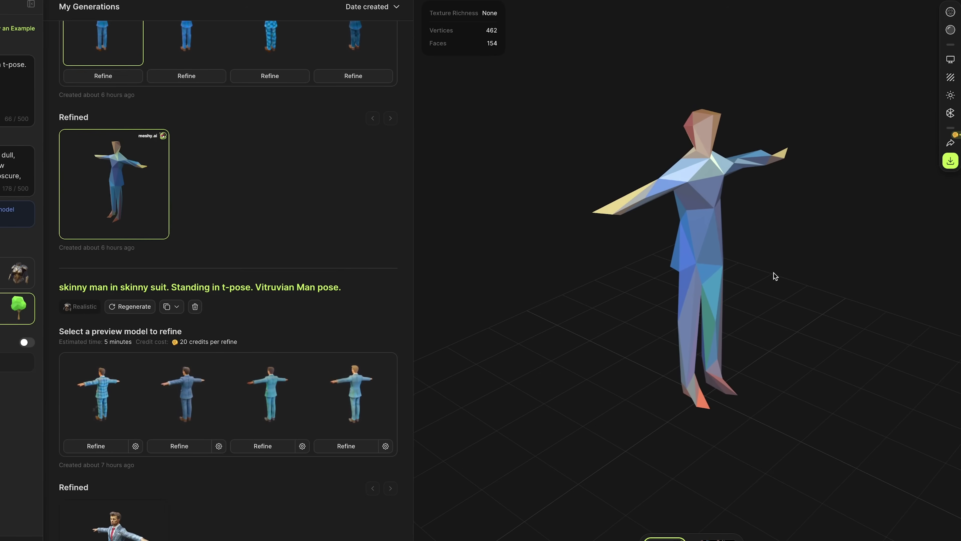
{"action": "left_click_drag", "start_coordinate": [772, 275], "coordinate": [731, 265]}
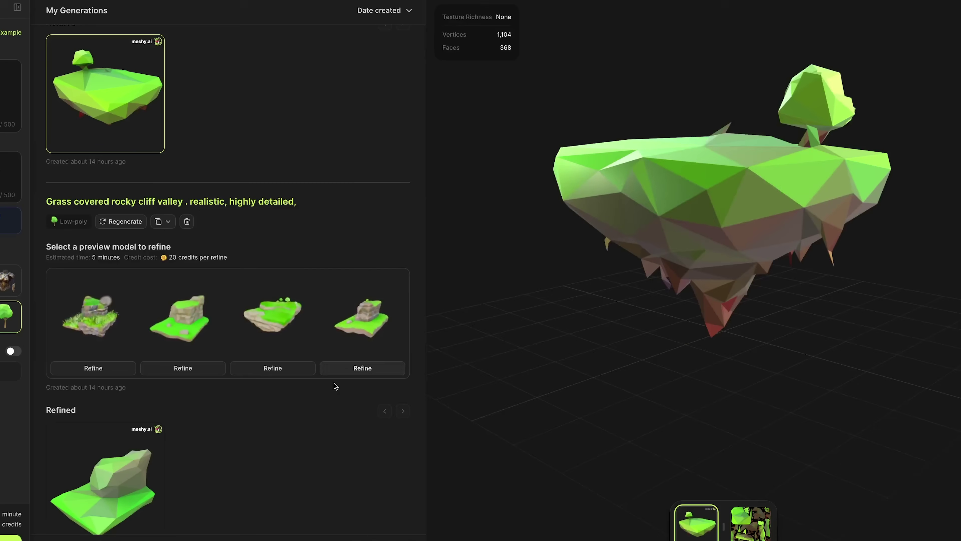
{"action": "scroll", "coordinate": [328, 413], "scroll_direction": "down", "scroll_amount": 5}
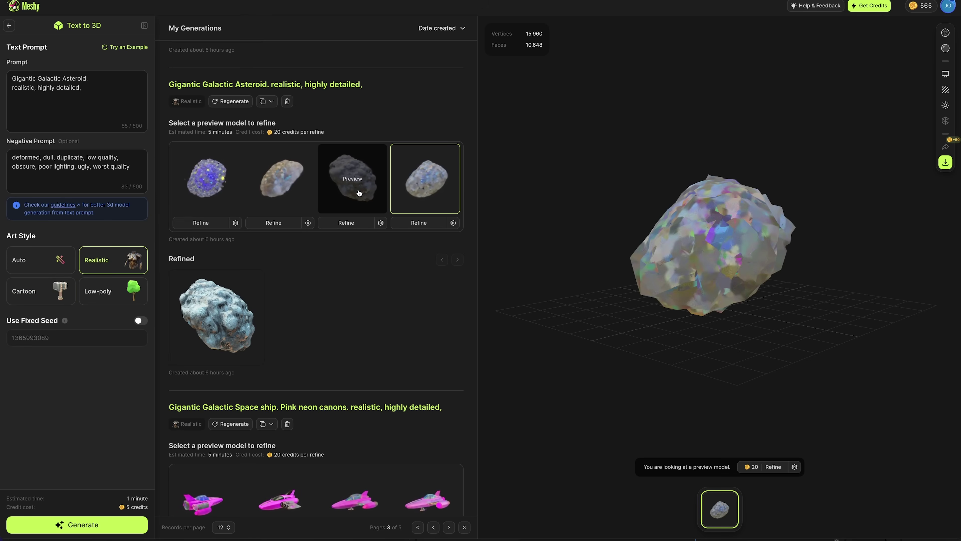
- View the third and second asteroid previews and orbit to a lower angle
{"action": "left_click", "coordinate": [350, 187]}
{"action": "left_click", "coordinate": [297, 194]}
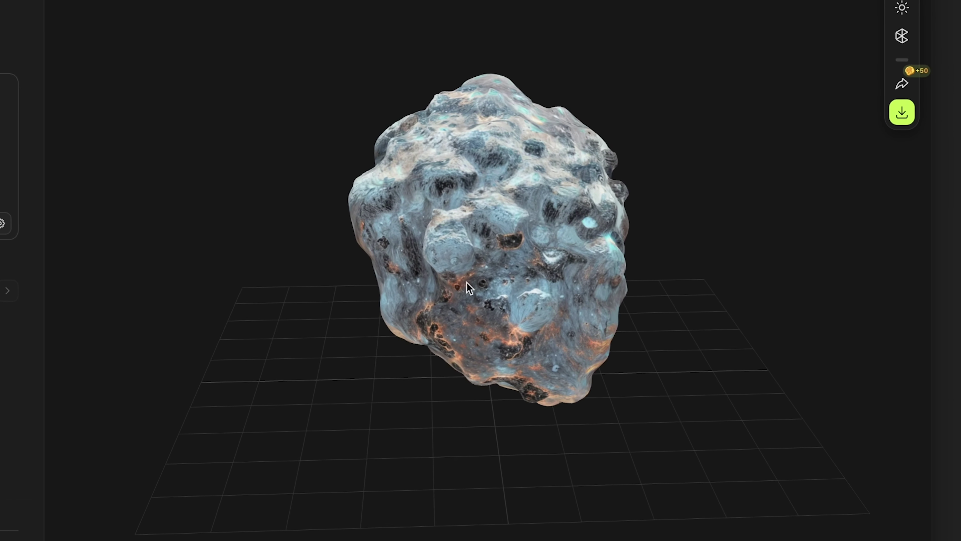
{"action": "mouse_move", "coordinate": [461, 292]}
{"action": "left_mouse_down"}
{"action": "mouse_move", "coordinate": [398, 341]}
{"action": "mouse_move", "coordinate": [535, 277]}
{"action": "mouse_move", "coordinate": [484, 289]}
{"action": "mouse_move", "coordinate": [486, 255]}
{"action": "mouse_move", "coordinate": [471, 289]}
{"action": "left_mouse_up"}
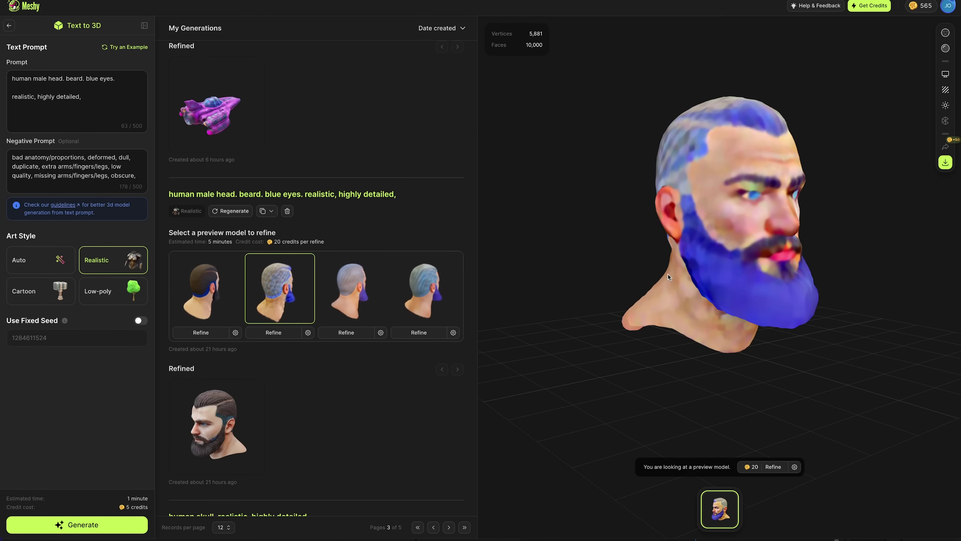
- Load the refined bearded male head and rotate it through profile, front and three-quarter views
{"action": "left_click_drag", "start_coordinate": [667, 277], "coordinate": [648, 283]}
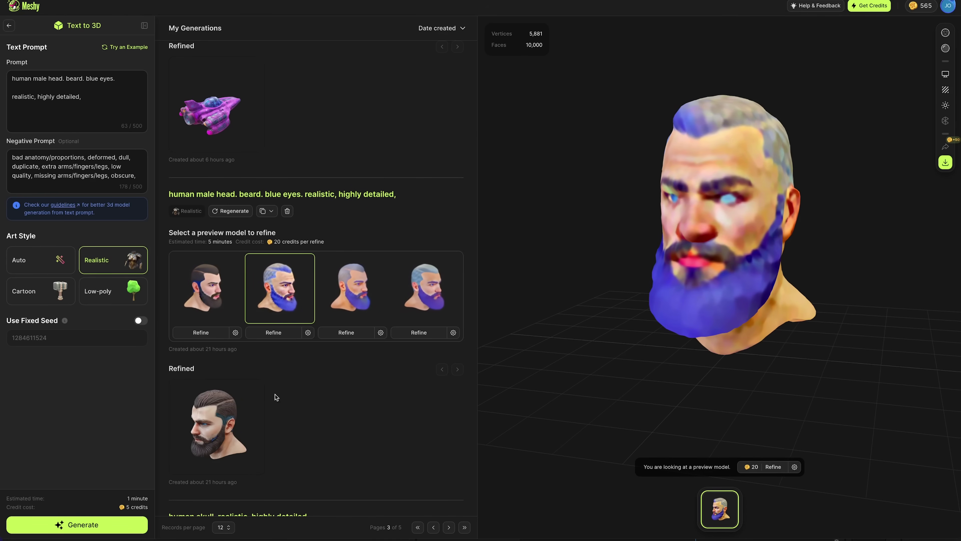
{"action": "left_click", "coordinate": [222, 415]}
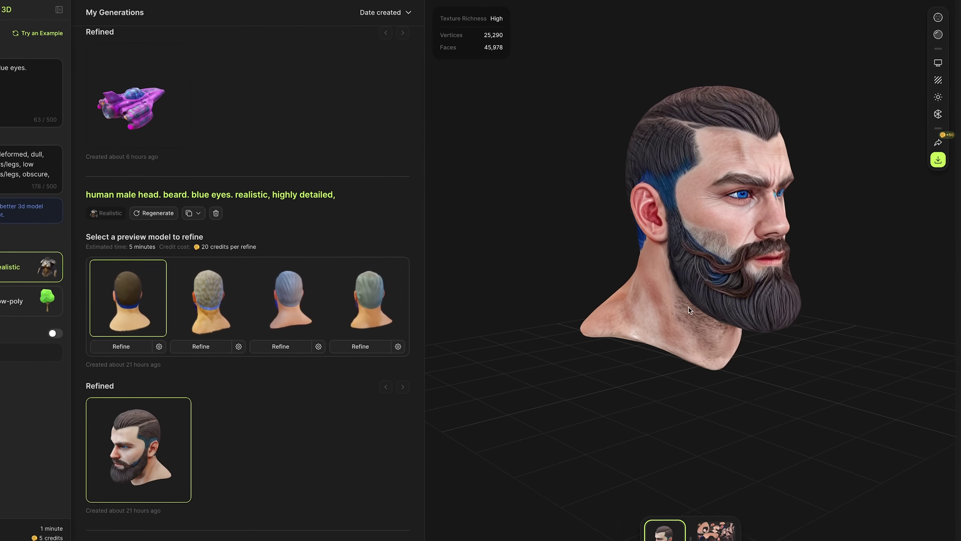
{"action": "left_click_drag", "start_coordinate": [564, 313], "coordinate": [540, 320]}
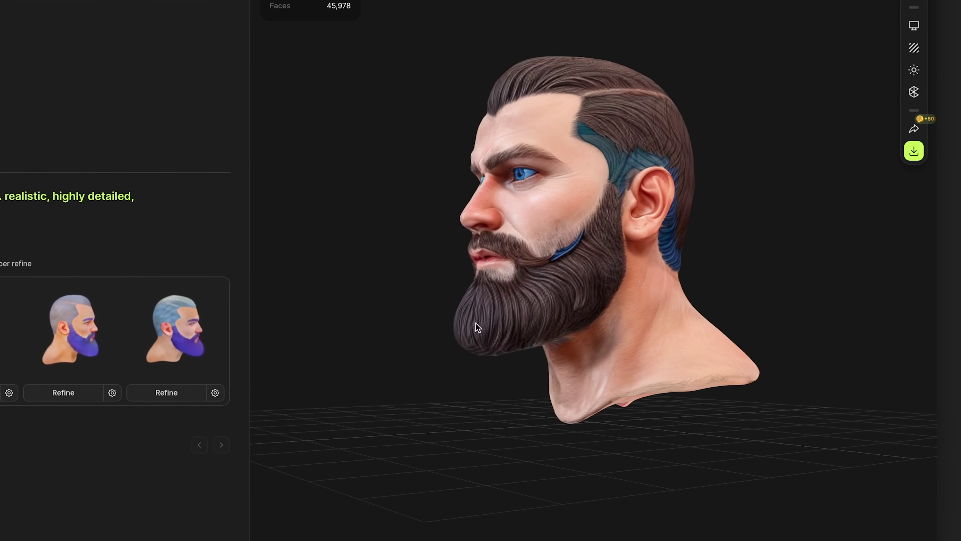
{"action": "left_click_drag", "start_coordinate": [416, 354], "coordinate": [564, 364]}
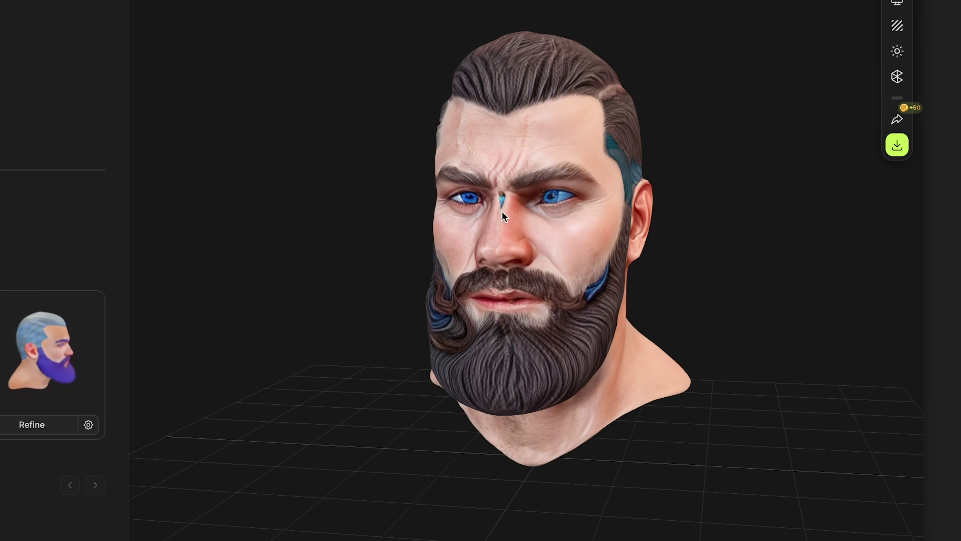
{"action": "left_click_drag", "start_coordinate": [582, 354], "coordinate": [657, 358]}
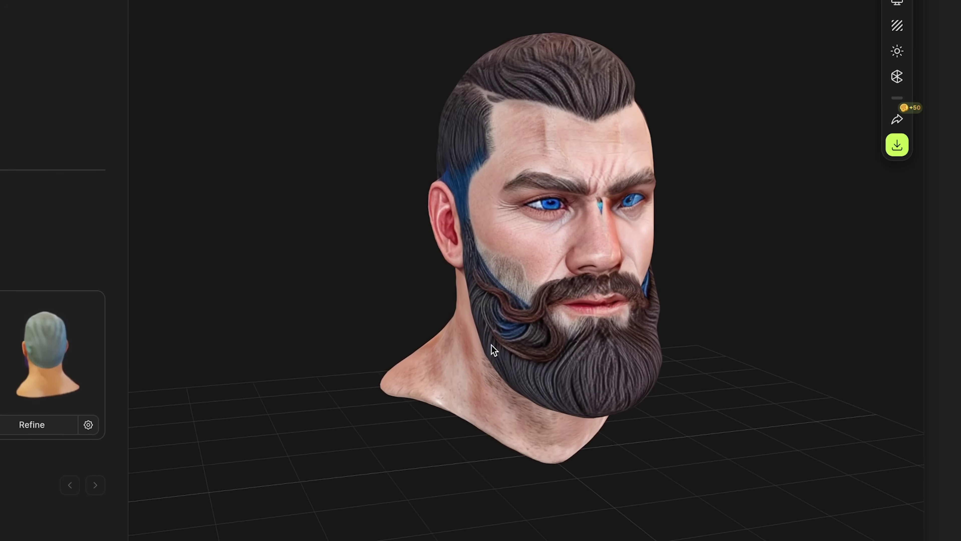
{"action": "left_click_drag", "start_coordinate": [594, 343], "coordinate": [375, 337]}
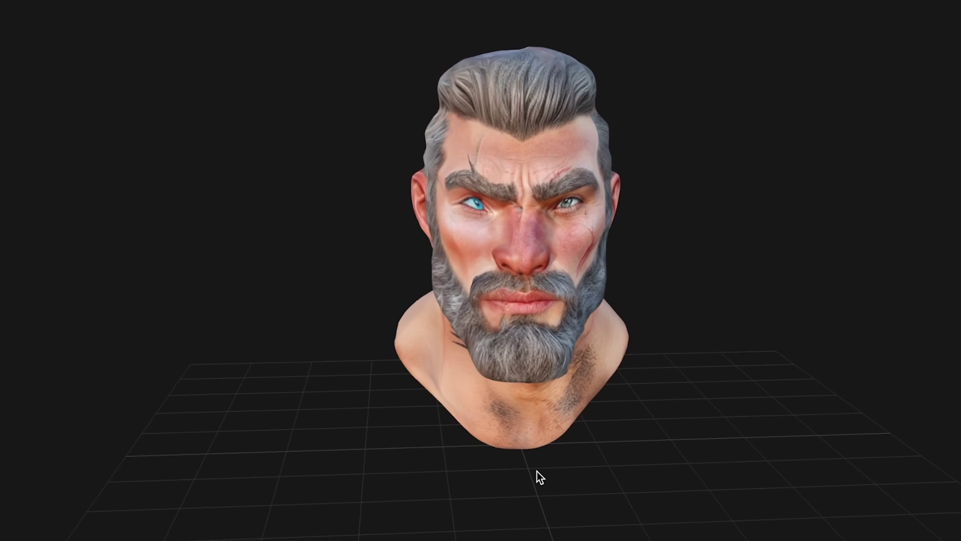
- Orbit the bearded head and sphere models to inspect them from several angles
{"action": "left_click_drag", "start_coordinate": [539, 477], "coordinate": [434, 391]}
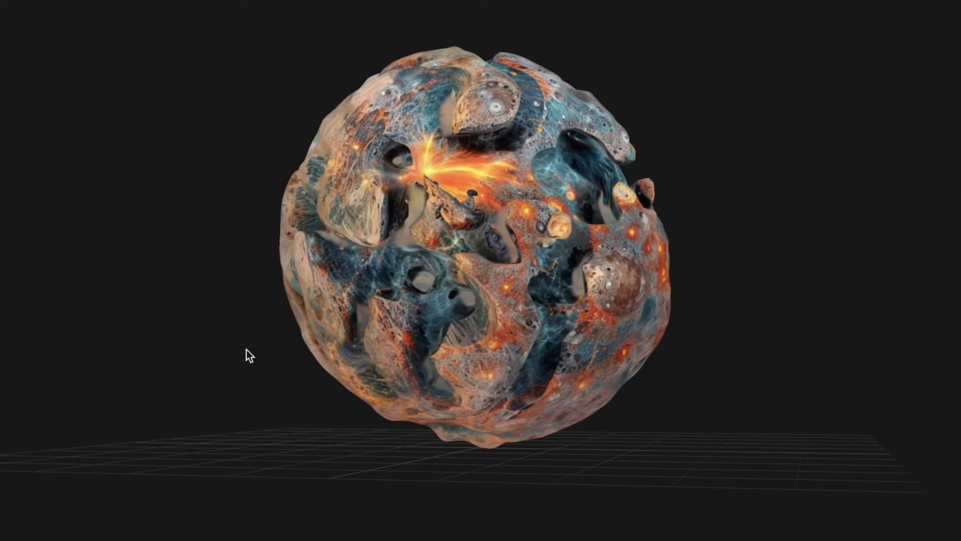
{"action": "left_click_drag", "start_coordinate": [247, 354], "coordinate": [302, 436]}
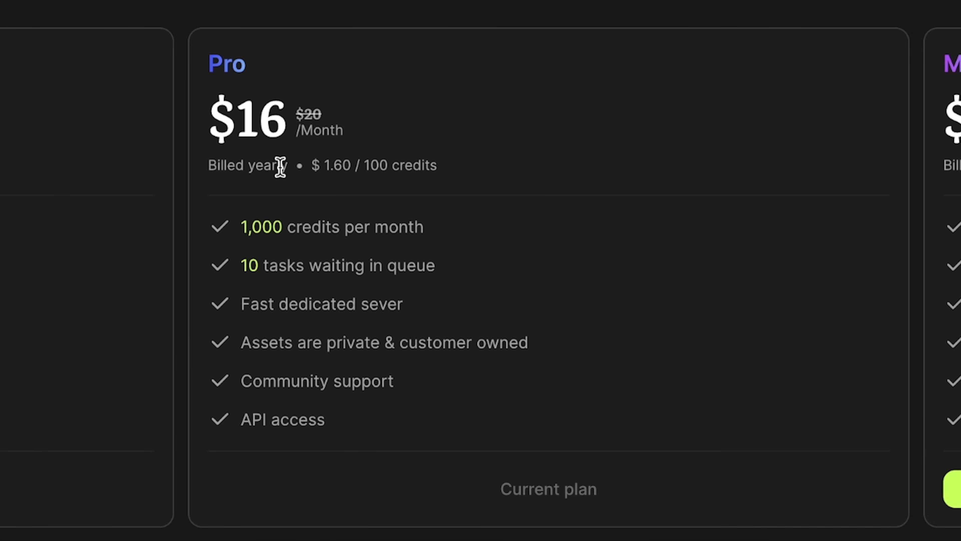
- Switch the Pricing page to monthly billing so Pro reads $20/month
{"action": "left_click", "coordinate": [463, 1]}
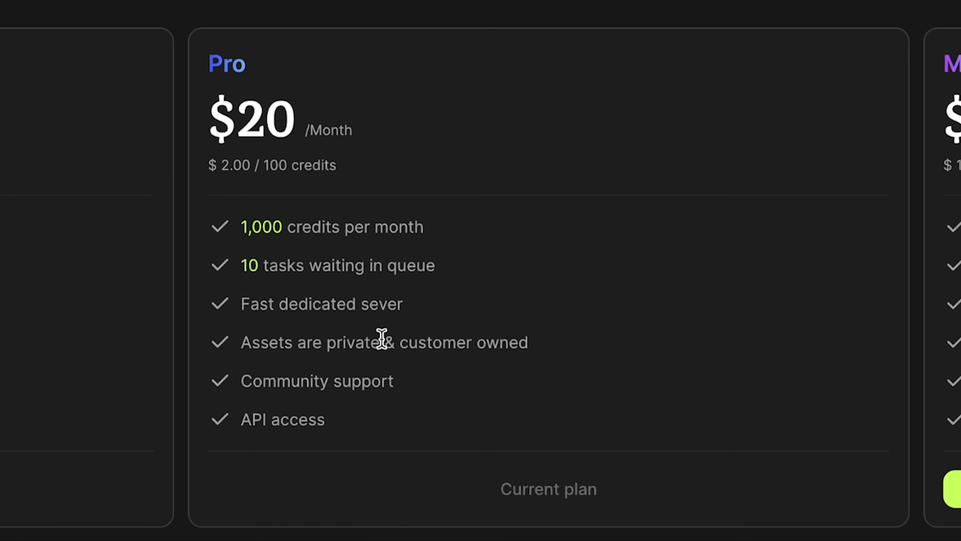
{"action": "left_click", "coordinate": [558, 352]}
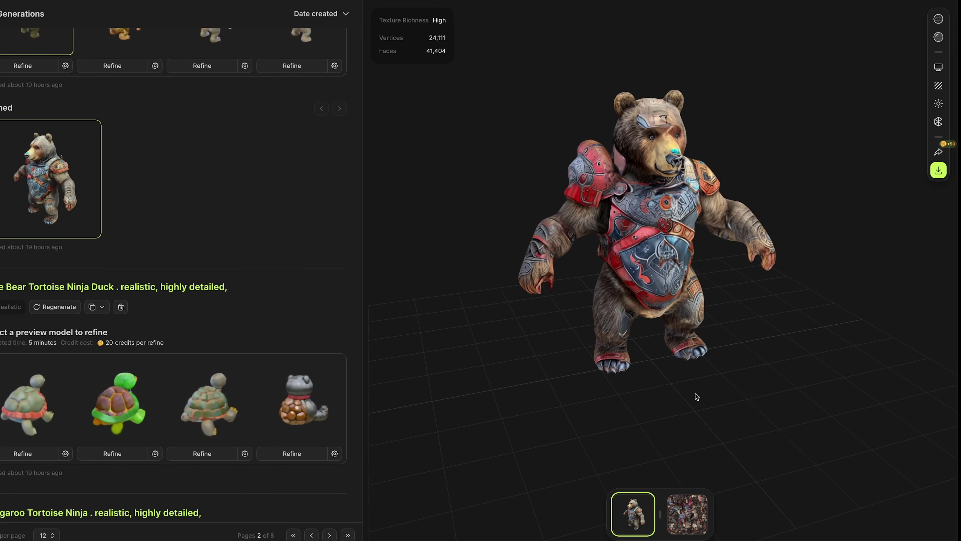
- Rotate the refined armoured bear in the 3D viewer to see another side
{"action": "mouse_move", "coordinate": [696, 393]}
{"action": "left_mouse_down"}
{"action": "mouse_move", "coordinate": [575, 390]}
{"action": "mouse_move", "coordinate": [697, 390]}
{"action": "mouse_move", "coordinate": [613, 392]}
{"action": "mouse_move", "coordinate": [689, 392]}
{"action": "left_mouse_up"}
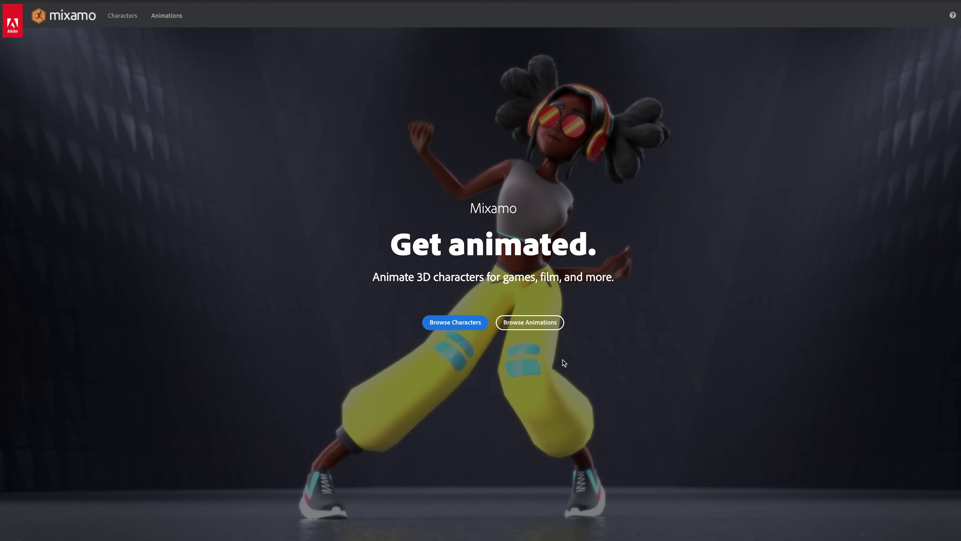
- Upload the bear as a custom Mixamo character and turn it to face front
{"action": "left_click", "coordinate": [460, 323]}
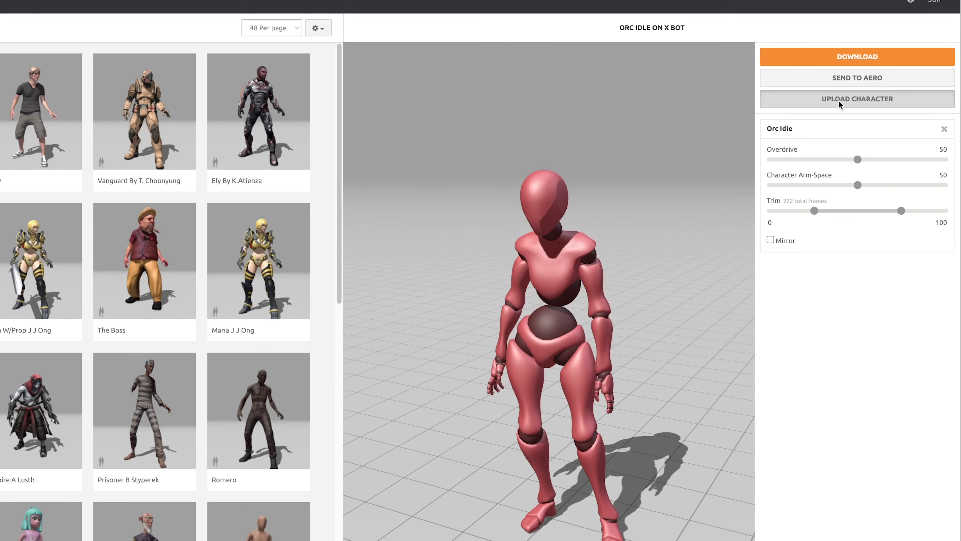
{"action": "left_click", "coordinate": [858, 105]}
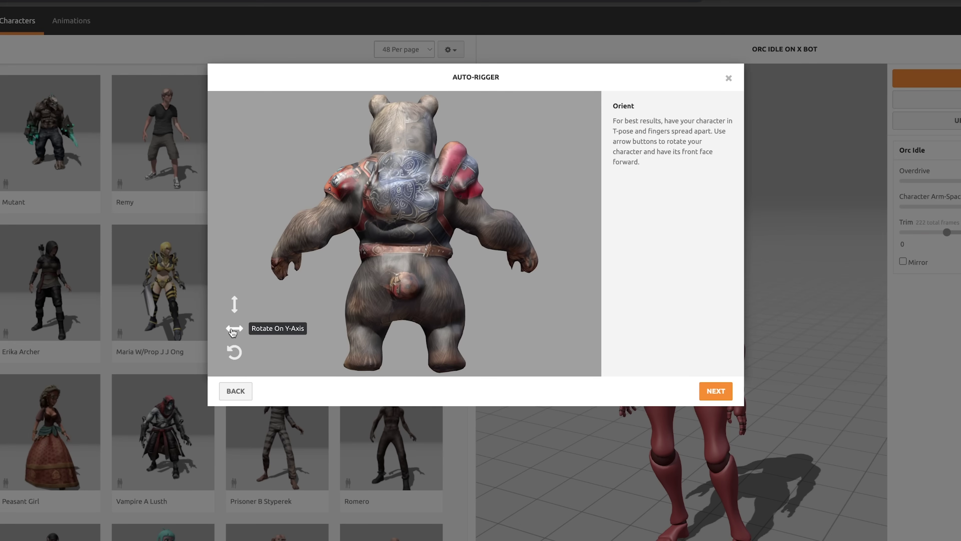
{"action": "left_click", "coordinate": [234, 330]}
{"action": "left_click", "coordinate": [233, 329]}
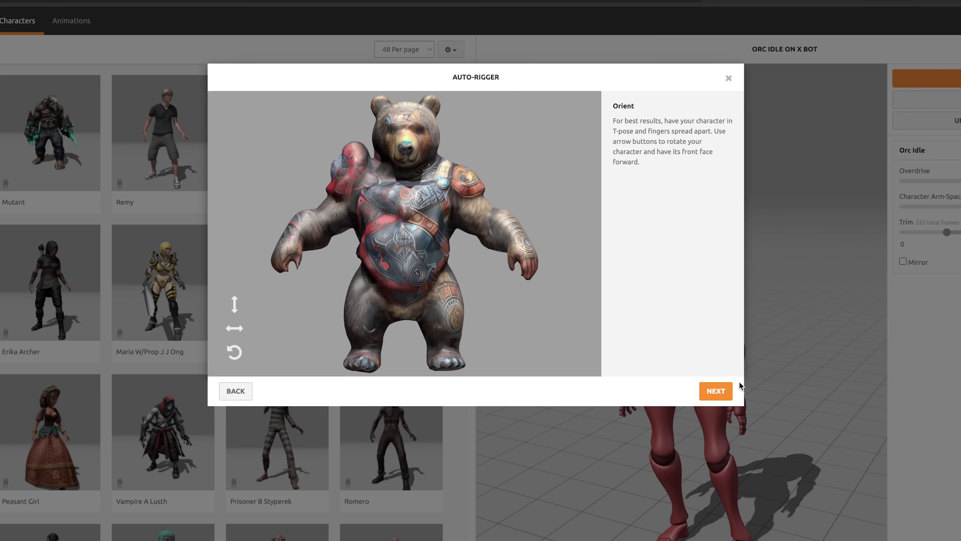
{"action": "left_click", "coordinate": [716, 391]}
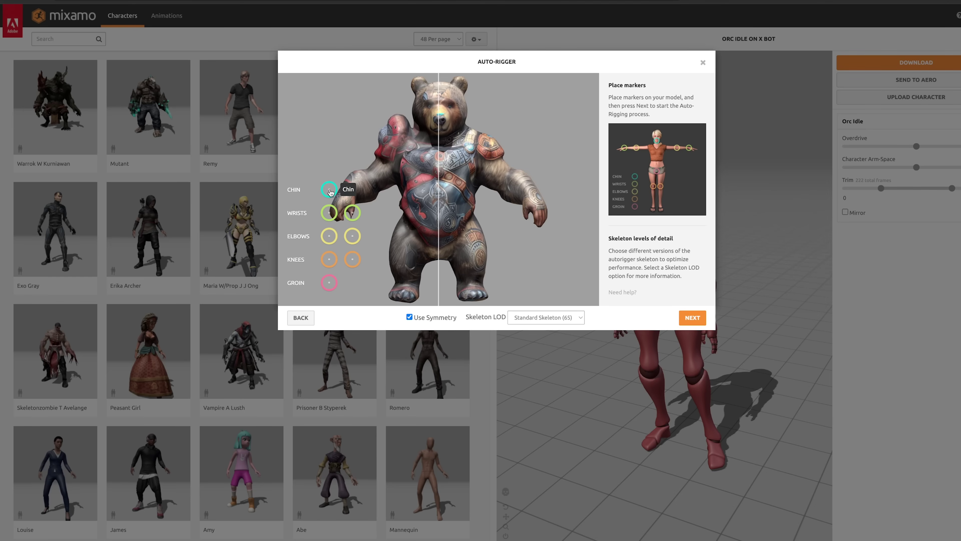
- Place the chin, wrist, elbow, knee and groin markers, then auto-rig and confirm the bear
{"action": "left_click_drag", "start_coordinate": [329, 191], "coordinate": [438, 132]}
{"action": "mouse_move", "coordinate": [329, 212]}
{"action": "left_mouse_down"}
{"action": "mouse_move", "coordinate": [360, 209]}
{"action": "mouse_move", "coordinate": [354, 191]}
{"action": "left_mouse_up"}
{"action": "mouse_move", "coordinate": [329, 236]}
{"action": "left_mouse_down"}
{"action": "mouse_move", "coordinate": [370, 191]}
{"action": "mouse_move", "coordinate": [371, 177]}
{"action": "left_mouse_up"}
{"action": "left_click_drag", "start_coordinate": [353, 259], "coordinate": [400, 259]}
{"action": "left_click_drag", "start_coordinate": [329, 282], "coordinate": [439, 244]}
{"action": "left_click", "coordinate": [693, 318]}
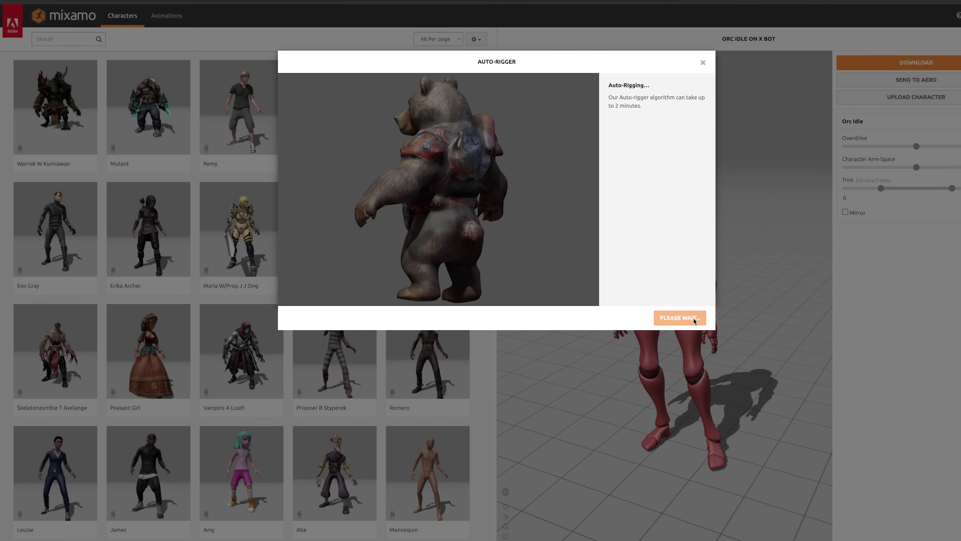
{"action": "mouse_move", "coordinate": [456, 297]}
{"action": "left_mouse_down"}
{"action": "mouse_move", "coordinate": [459, 286]}
{"action": "mouse_move", "coordinate": [554, 278]}
{"action": "mouse_move", "coordinate": [439, 280]}
{"action": "mouse_move", "coordinate": [488, 277]}
{"action": "mouse_move", "coordinate": [447, 284]}
{"action": "left_mouse_up"}
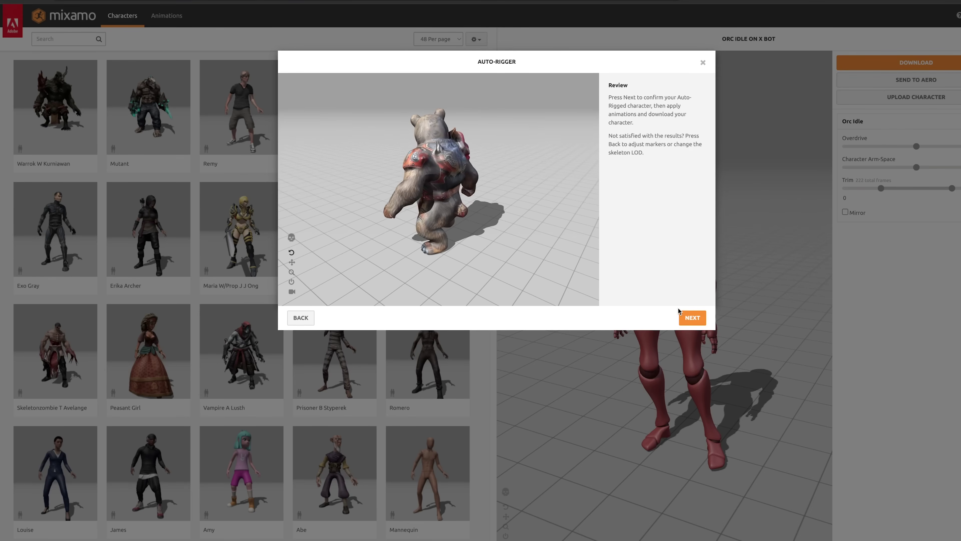
{"action": "left_click", "coordinate": [693, 318]}
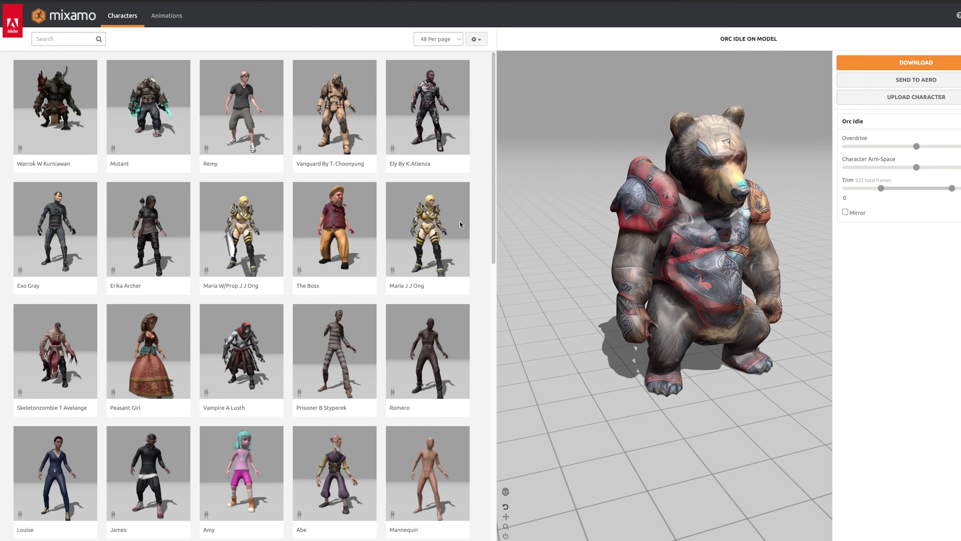
- Preview the Punching animation on the bear from the Animations tab
{"action": "left_click", "coordinate": [166, 16]}
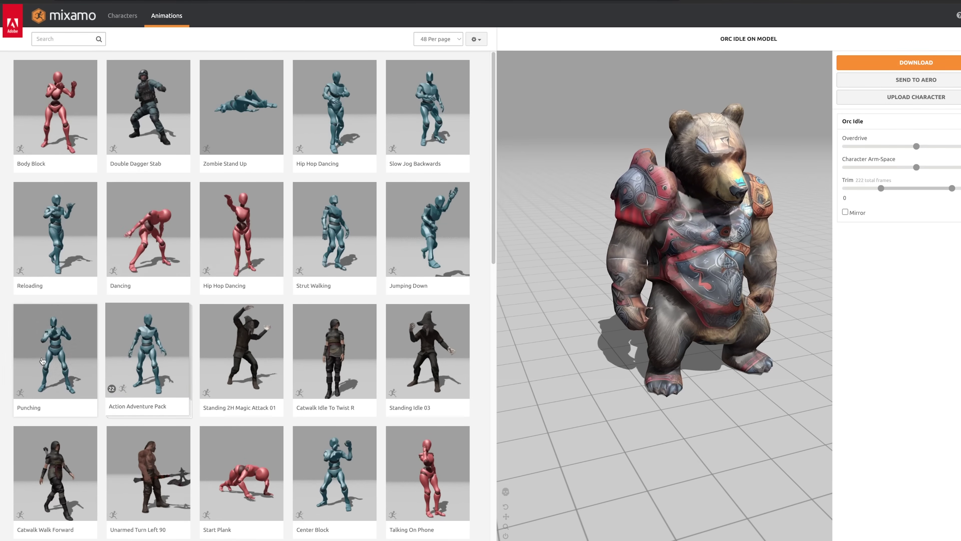
{"action": "left_click", "coordinate": [39, 359]}
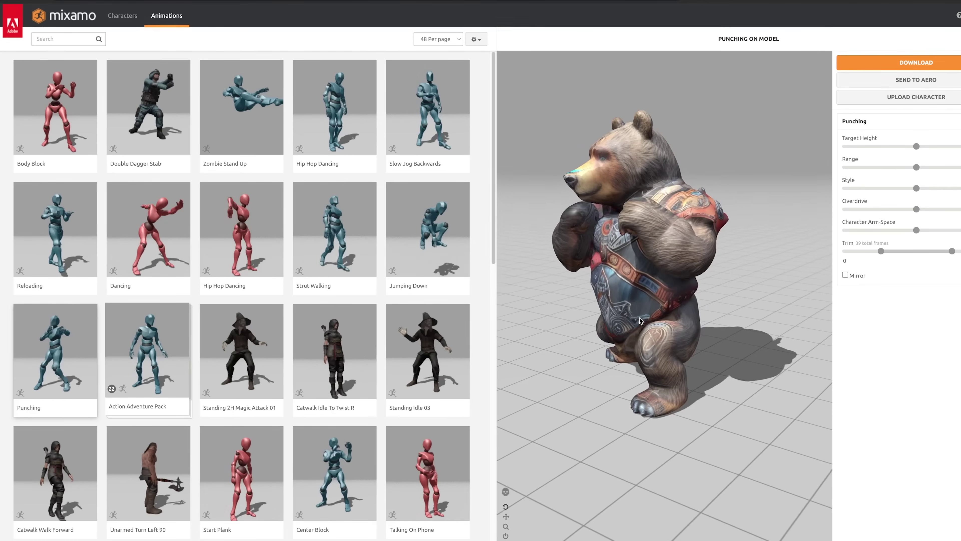
{"action": "left_click_drag", "start_coordinate": [640, 320], "coordinate": [530, 334]}
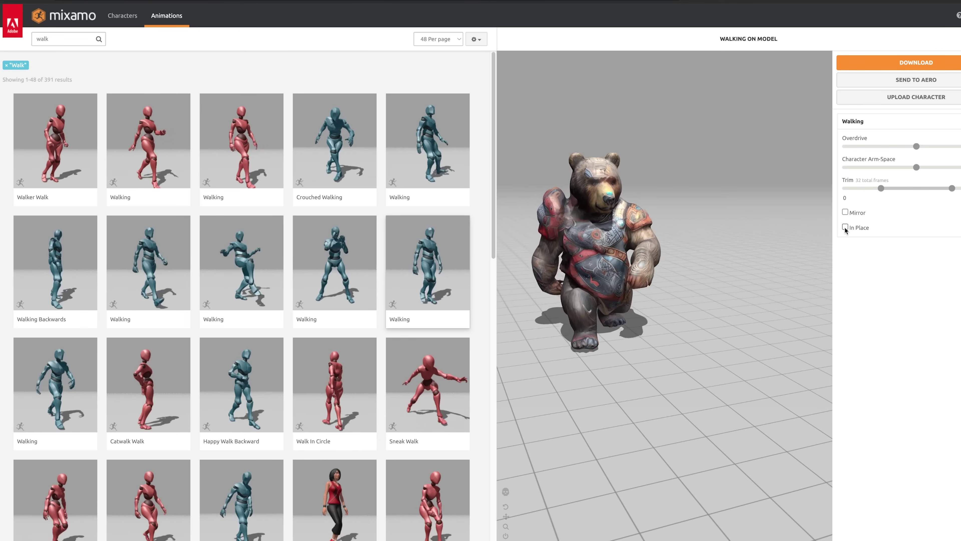
- Make the Walking animation in place and download it as FBX with skin at 30 fps
{"action": "left_click", "coordinate": [846, 227]}
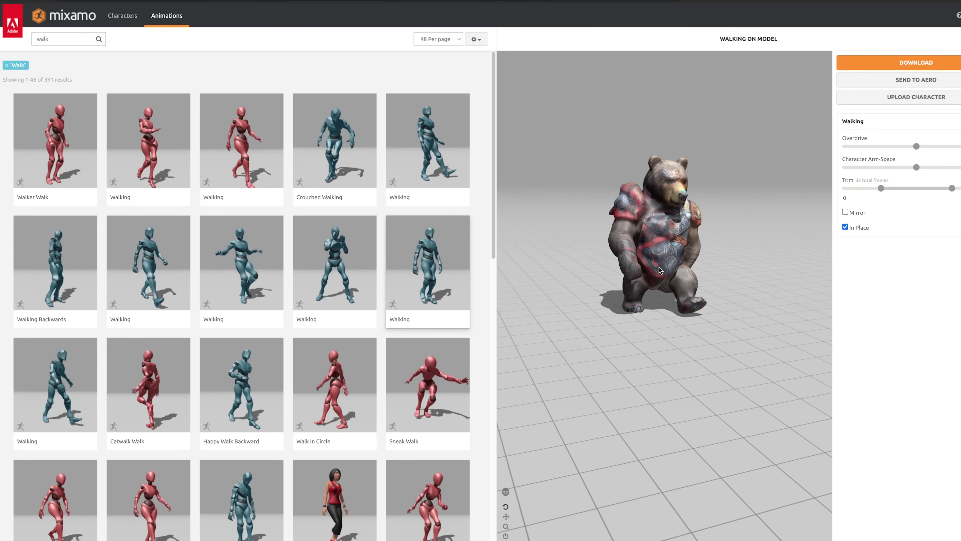
{"action": "left_click_drag", "start_coordinate": [659, 270], "coordinate": [634, 277]}
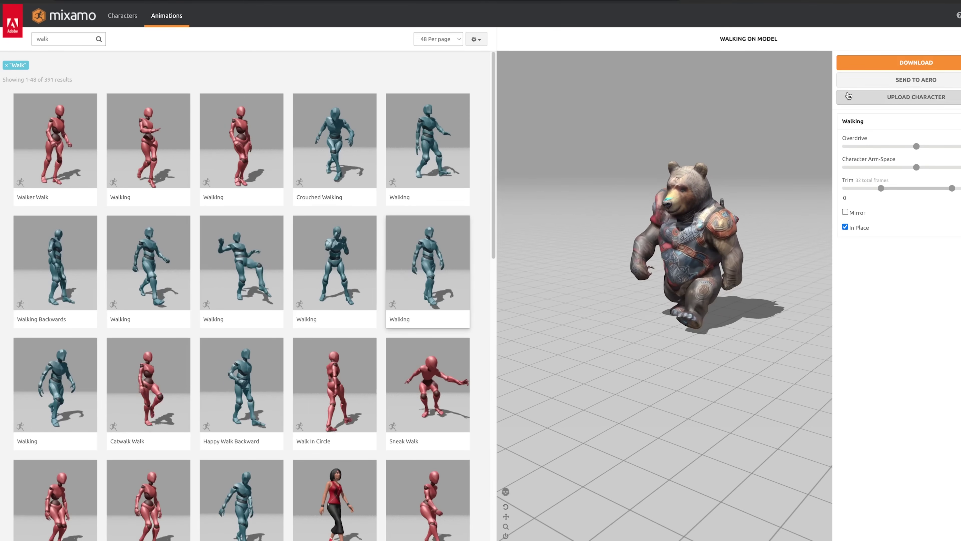
{"action": "left_click", "coordinate": [889, 65]}
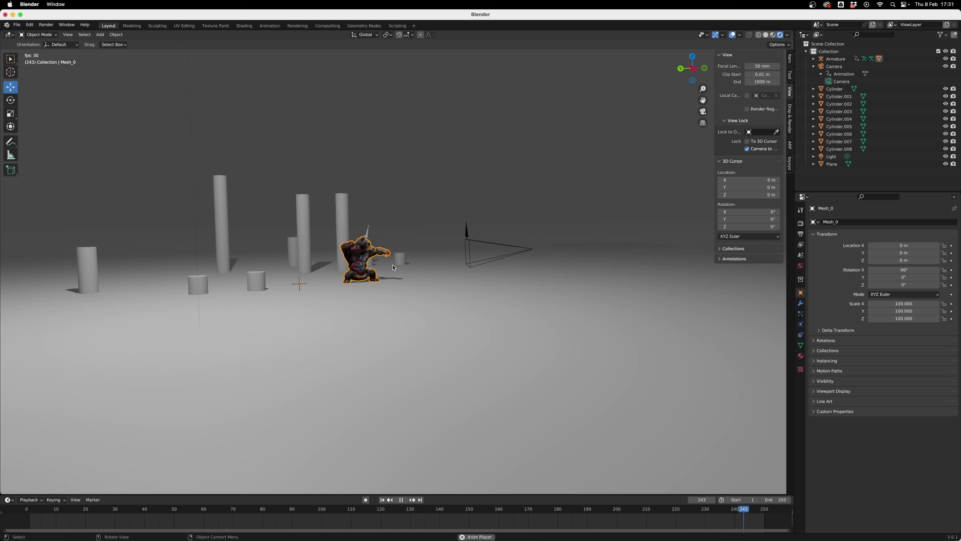
{"action": "middle_click_drag", "start_coordinate": [375, 265], "coordinate": [387, 283]}
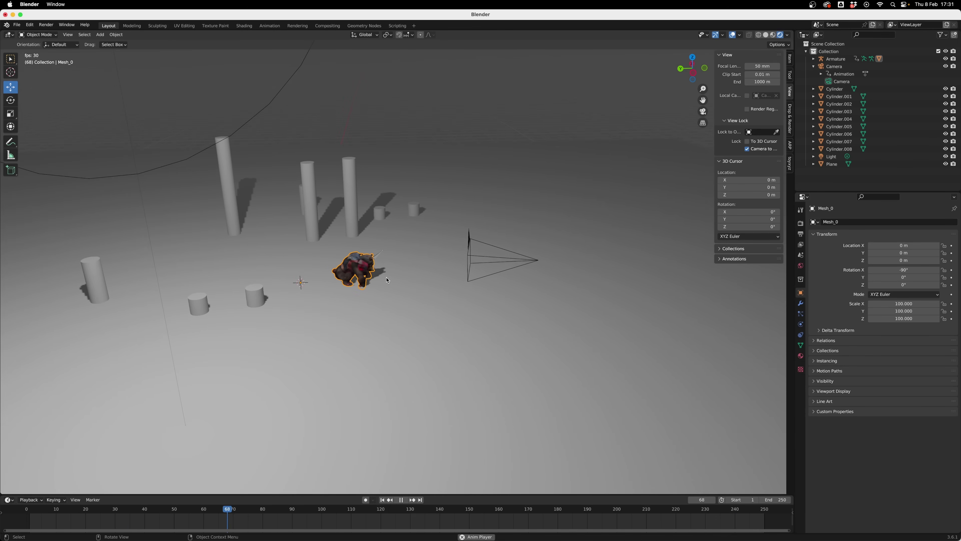
- View the walking bear through the Blender scene camera and orbit around it
{"action": "left_click", "coordinate": [702, 112]}
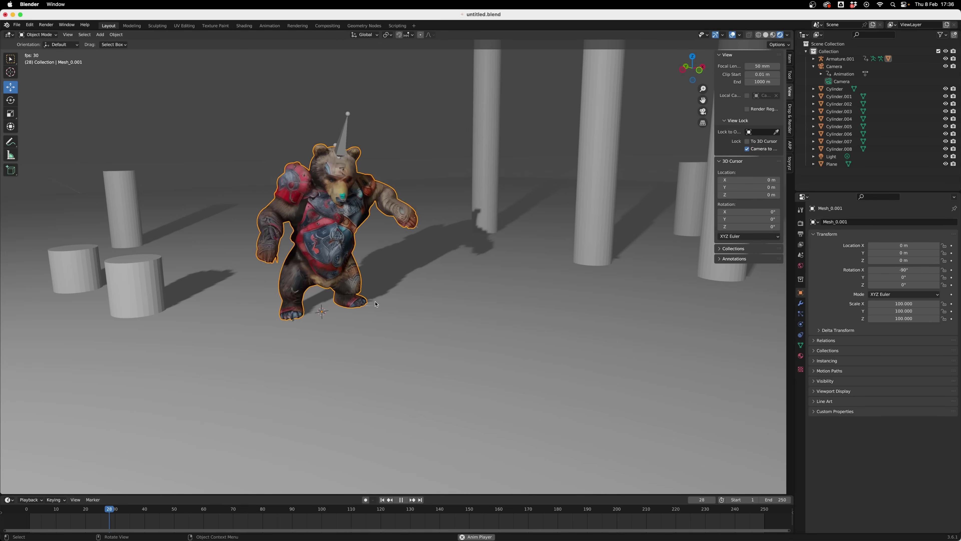
{"action": "middle_click_drag", "start_coordinate": [376, 304], "coordinate": [352, 298]}
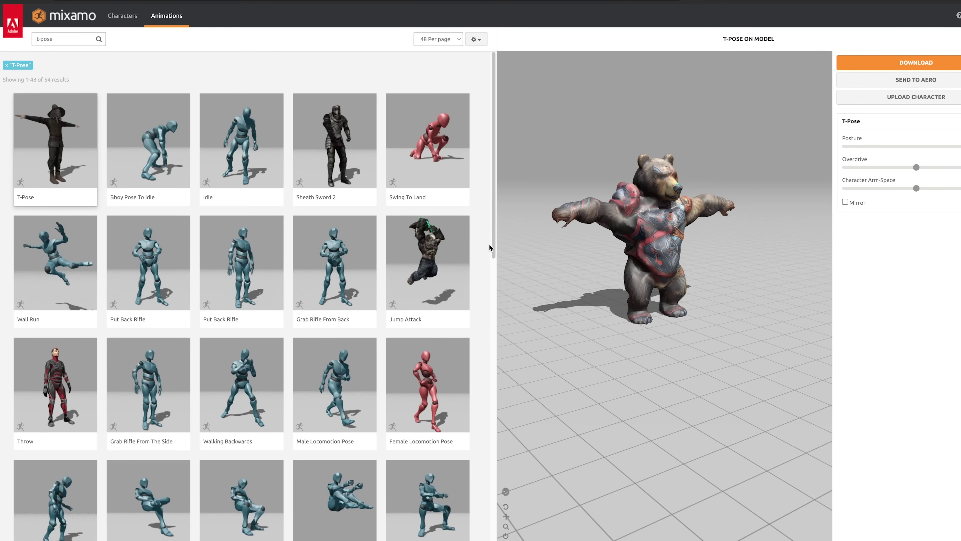
- Orbit the T-posed bear, then switch to skeleton display to inspect its rig
{"action": "left_click_drag", "start_coordinate": [532, 249], "coordinate": [706, 257]}
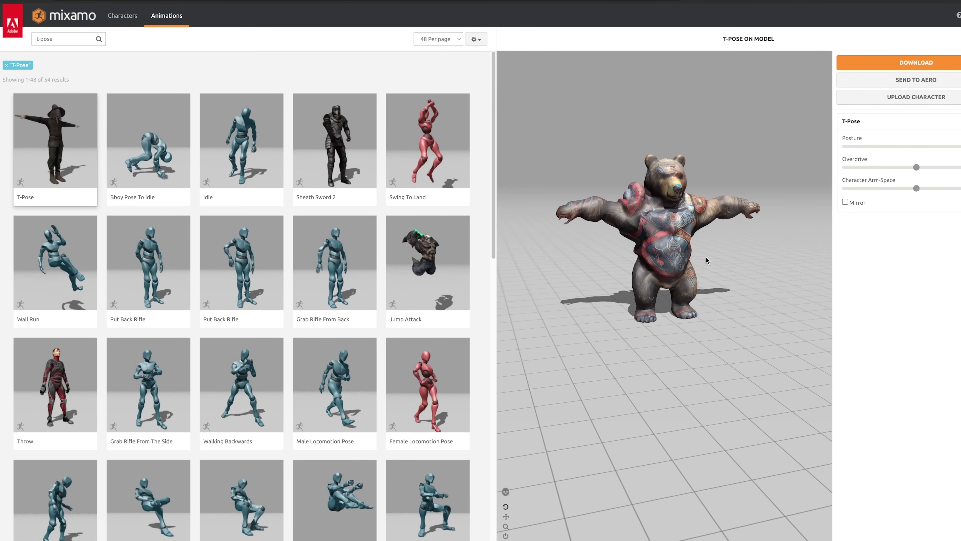
{"action": "left_click", "coordinate": [505, 492]}
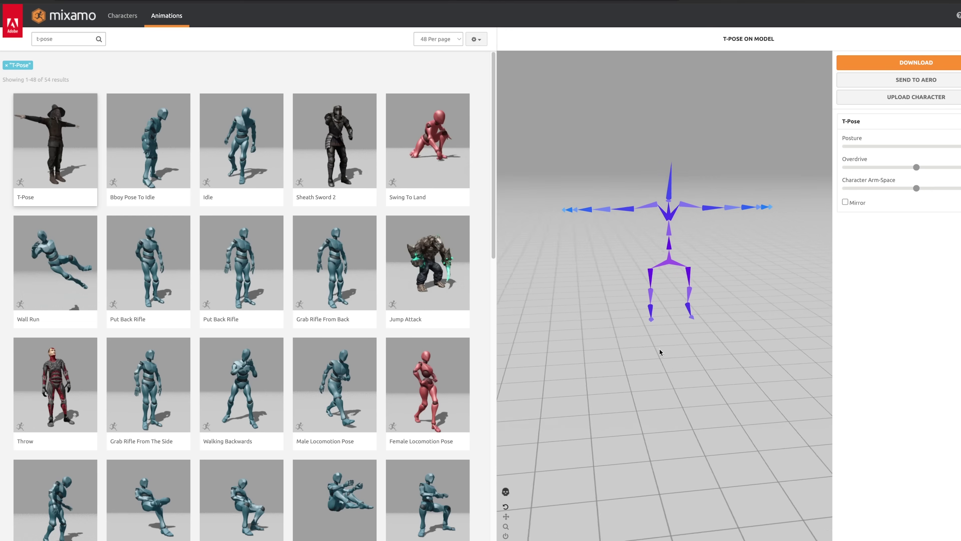
{"action": "left_click_drag", "start_coordinate": [619, 348], "coordinate": [682, 342]}
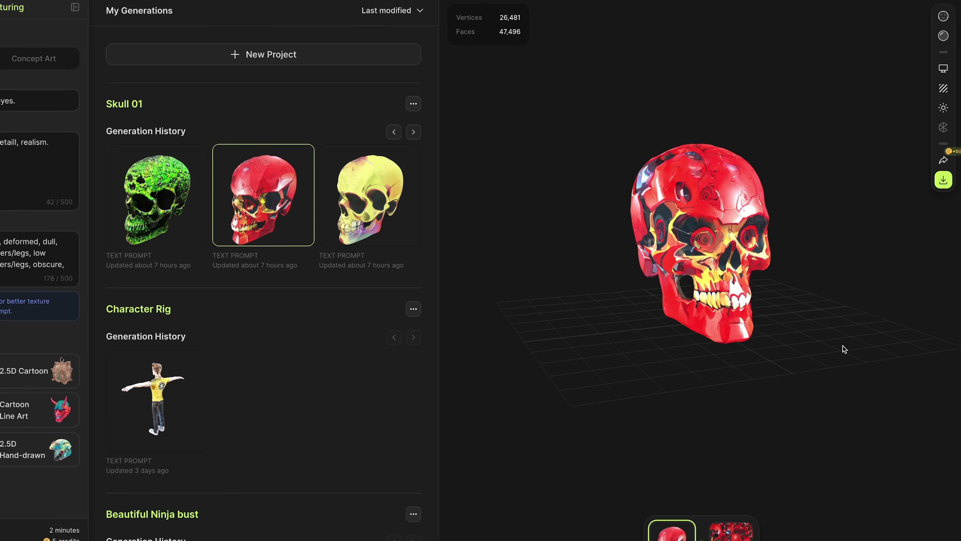
{"action": "left_click_drag", "start_coordinate": [837, 347], "coordinate": [817, 353]}
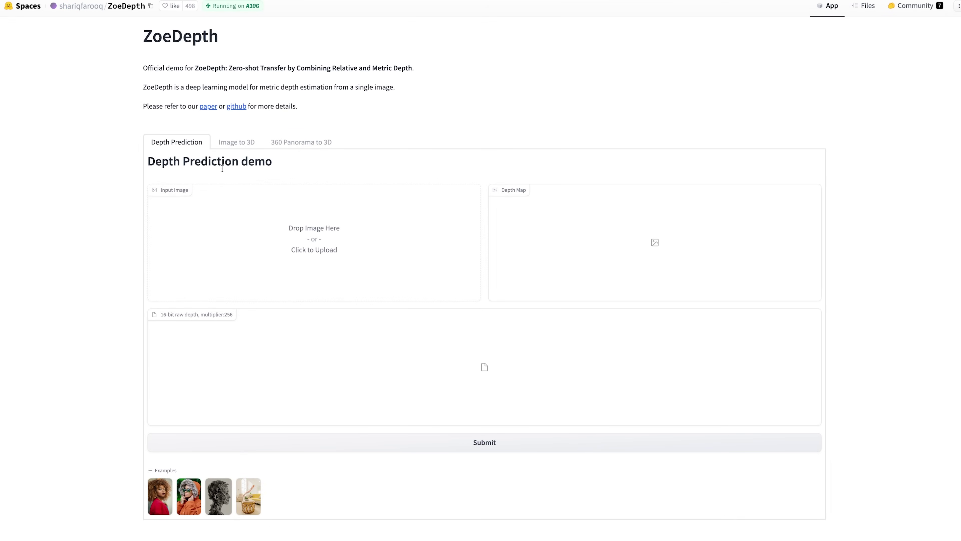
- Convert the green pedestal image with Image to 3D and rotate the resulting mesh
{"action": "left_click", "coordinate": [243, 146]}
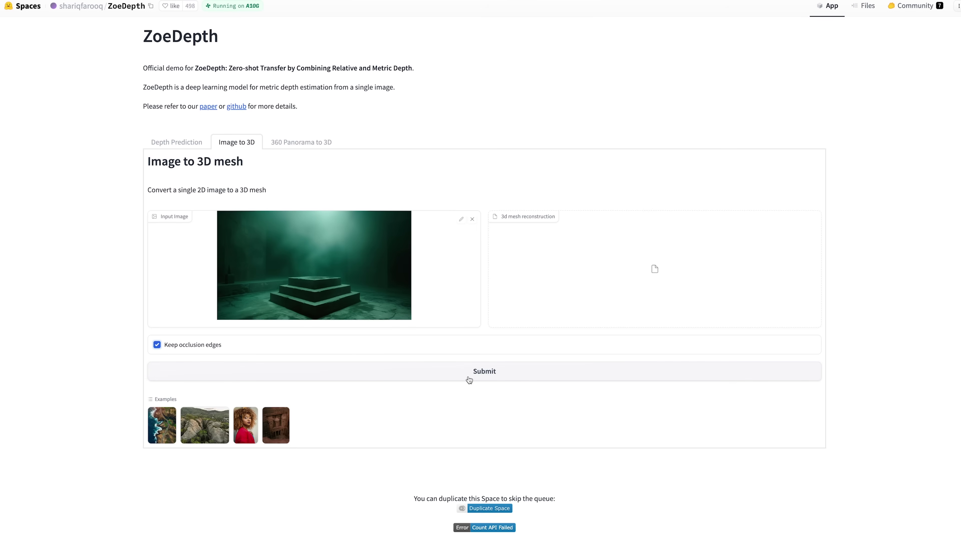
{"action": "left_click_drag", "start_coordinate": [672, 346], "coordinate": [814, 224]}
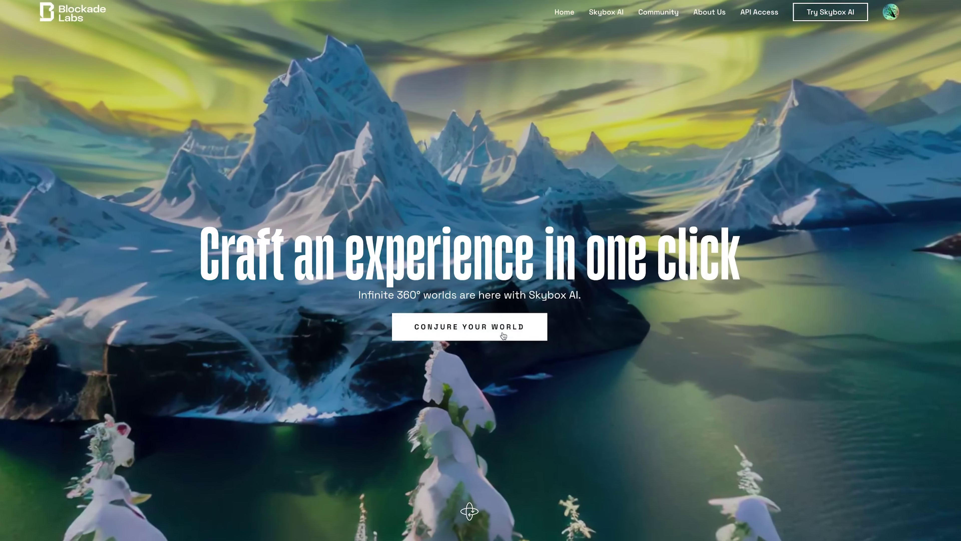
- Generate a Realism-style dungeon skybox, look around it, and download it as an HDR
{"action": "left_click", "coordinate": [502, 334]}
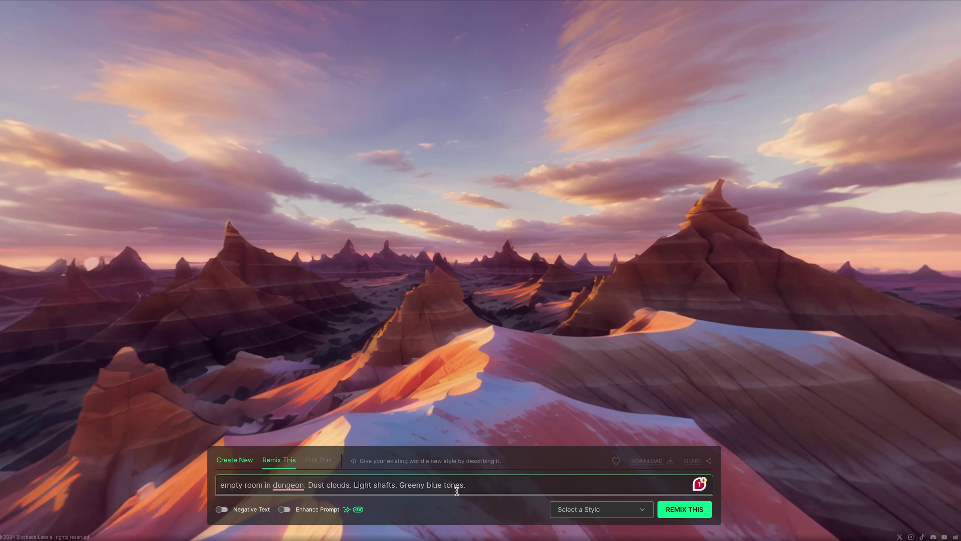
{"action": "left_click", "coordinate": [568, 509]}
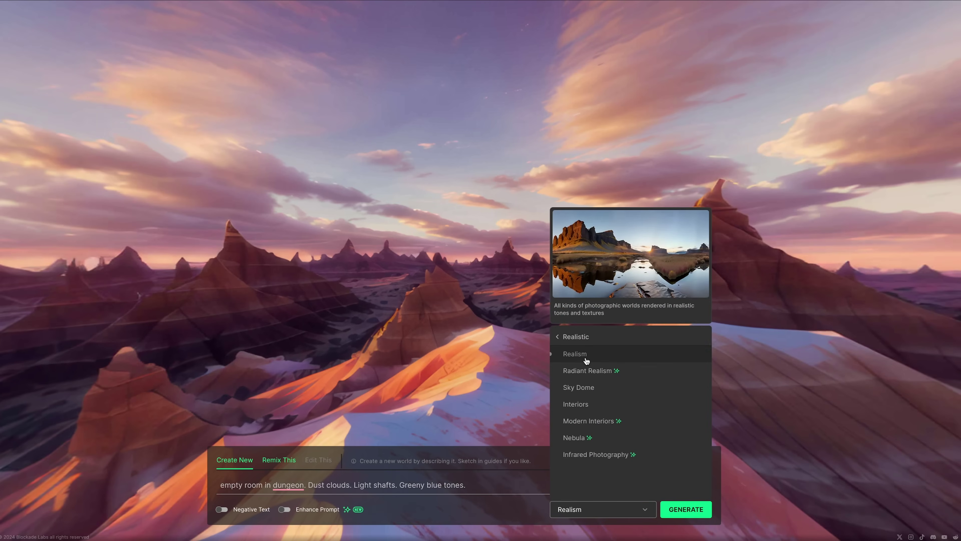
{"action": "left_click", "coordinate": [587, 361]}
{"action": "left_click", "coordinate": [694, 510]}
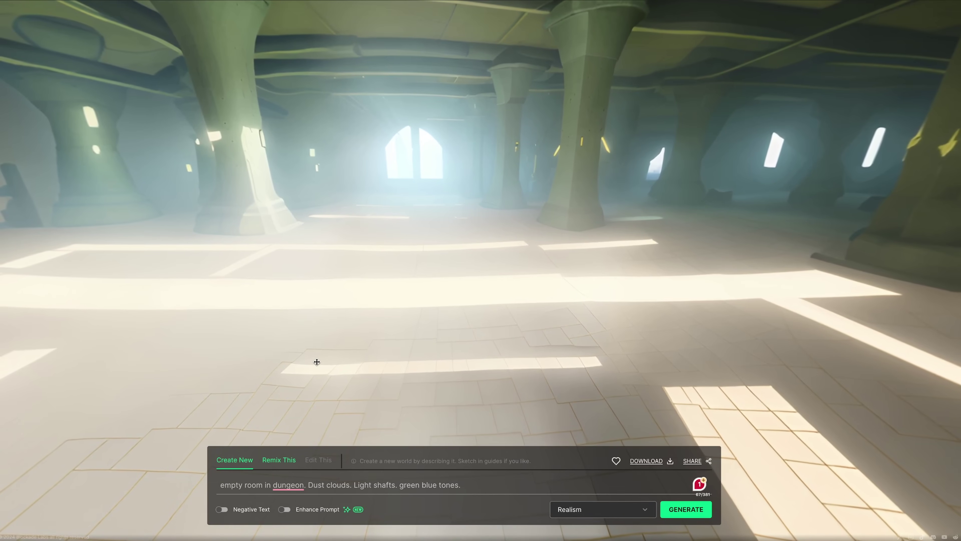
{"action": "left_click_drag", "start_coordinate": [317, 362], "coordinate": [503, 355]}
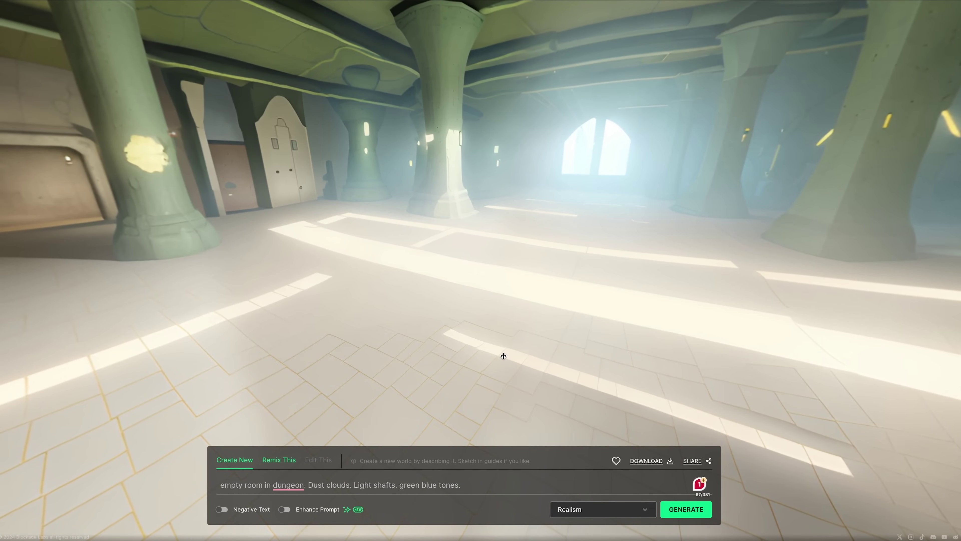
{"action": "left_click", "coordinate": [645, 461]}
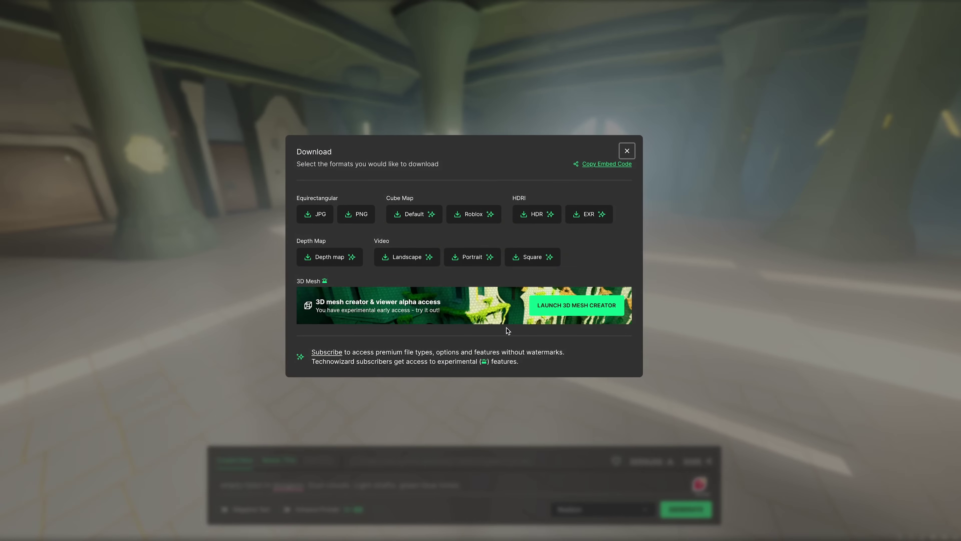
{"action": "left_click", "coordinate": [543, 218]}
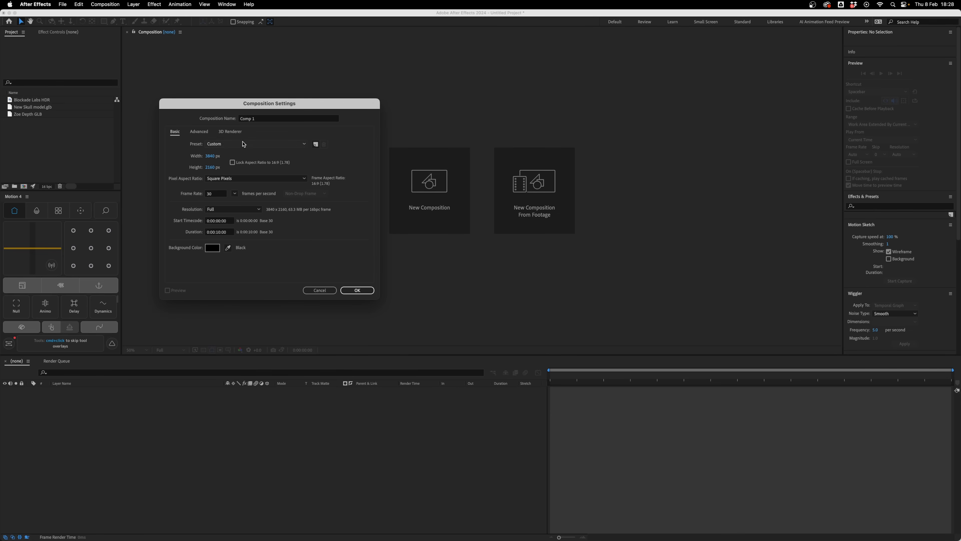
- Confirm the Comp 1 settings and review the skull, Zoe Depth and HDR project items
{"action": "left_click", "coordinate": [349, 291]}
{"action": "left_click", "coordinate": [47, 115]}
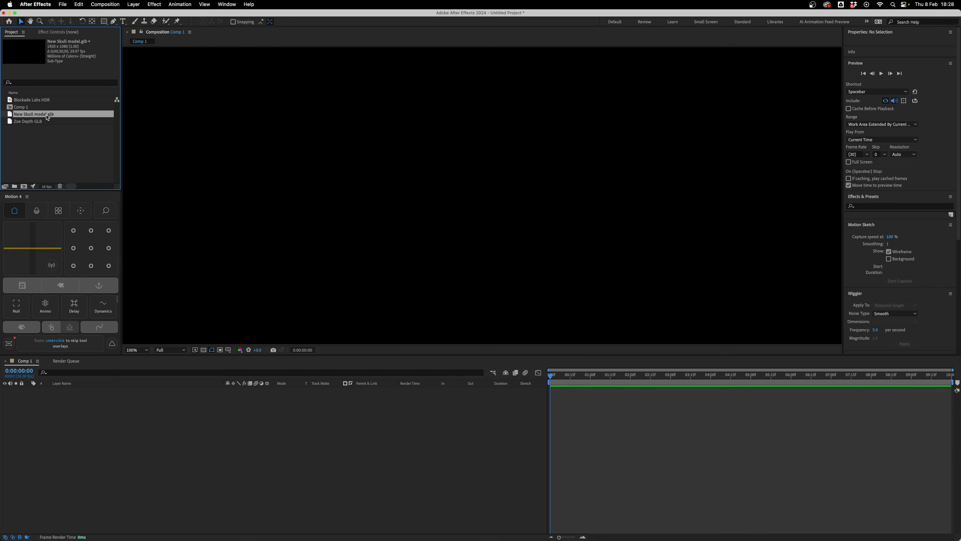
{"action": "left_click", "coordinate": [40, 122]}
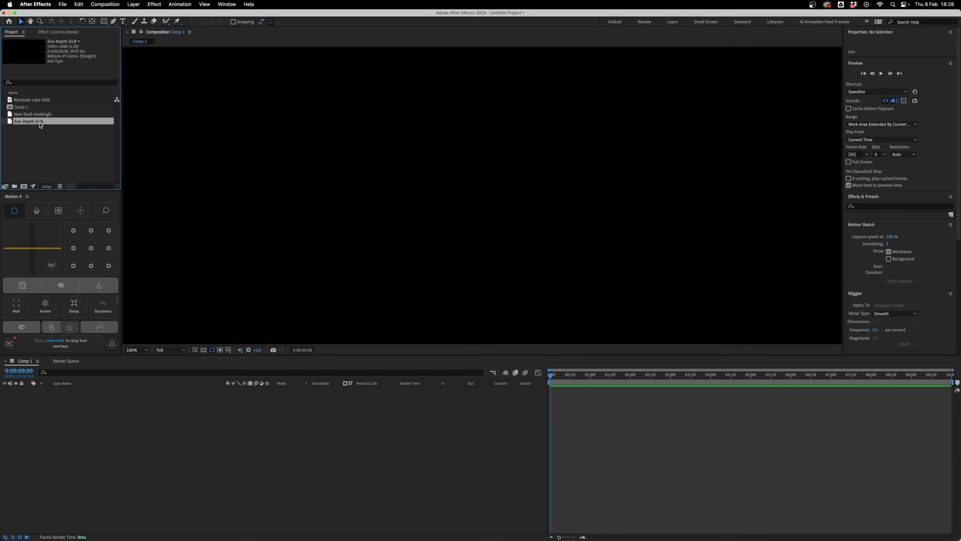
{"action": "left_click", "coordinate": [45, 100]}
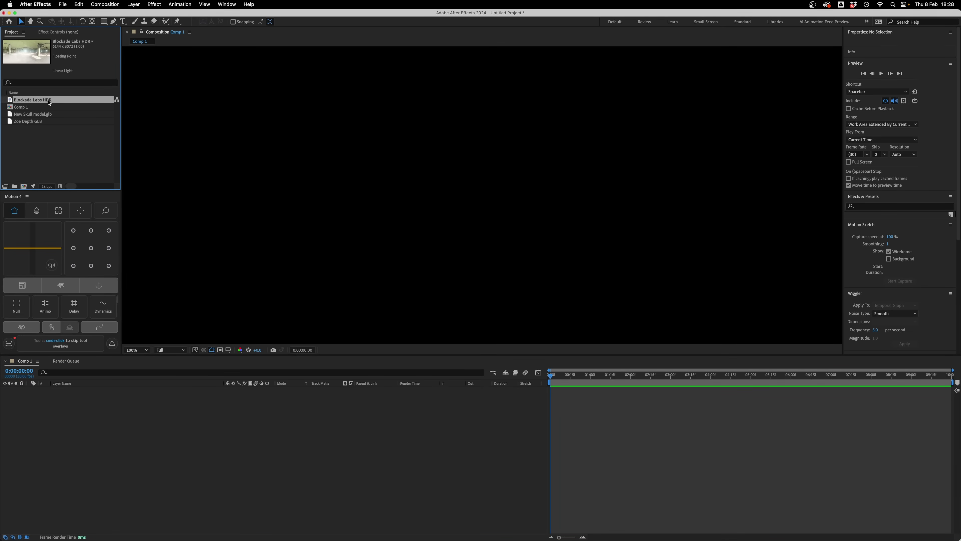
{"action": "left_click", "coordinate": [51, 136]}
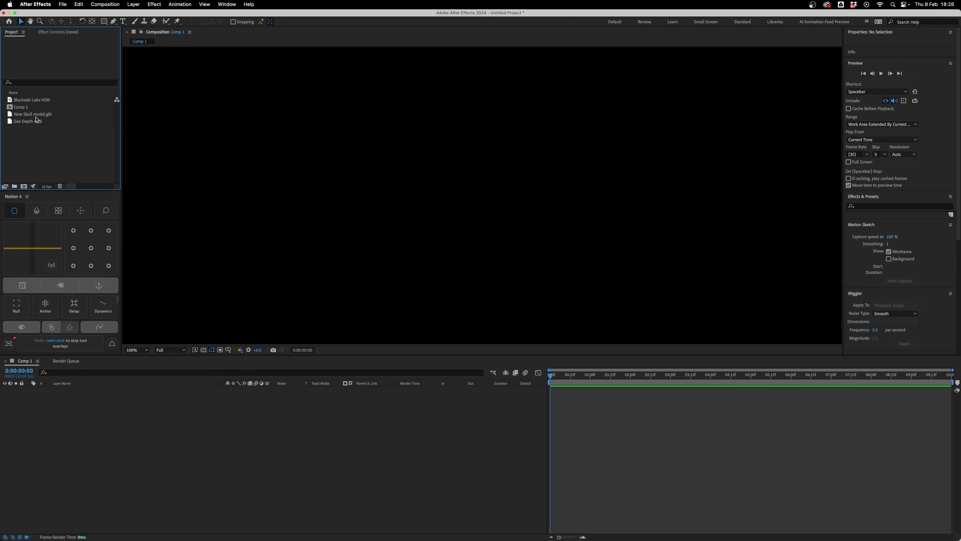
- Add the Zoe Depth GLB mesh to Comp 1 with a 180° Y rotation
{"action": "left_click_drag", "start_coordinate": [36, 120], "coordinate": [170, 462]}
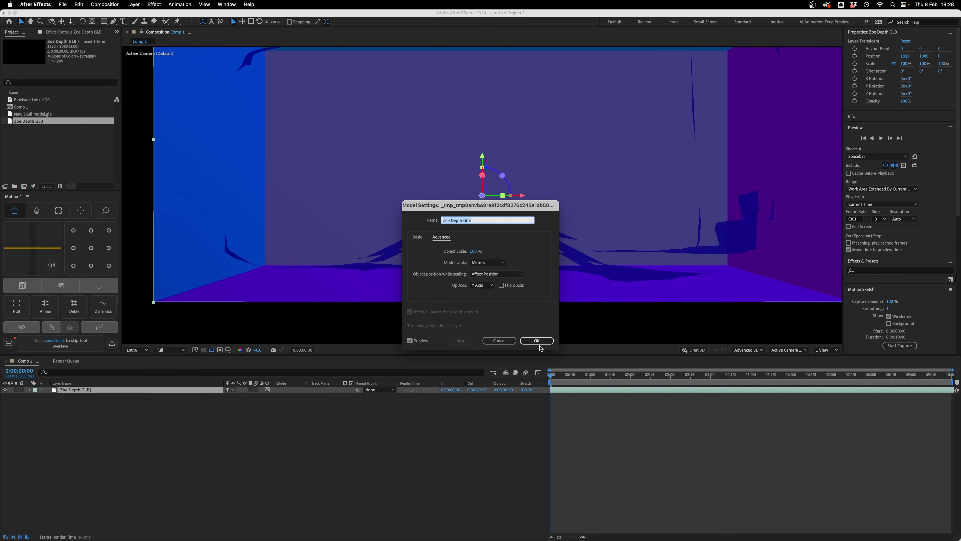
{"action": "left_click", "coordinate": [536, 340]}
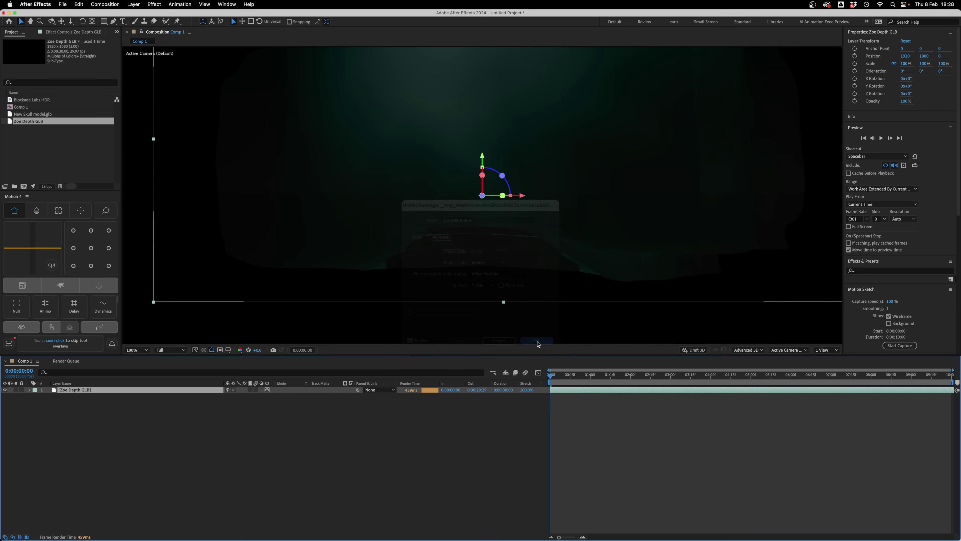
{"action": "key", "text": "r"}
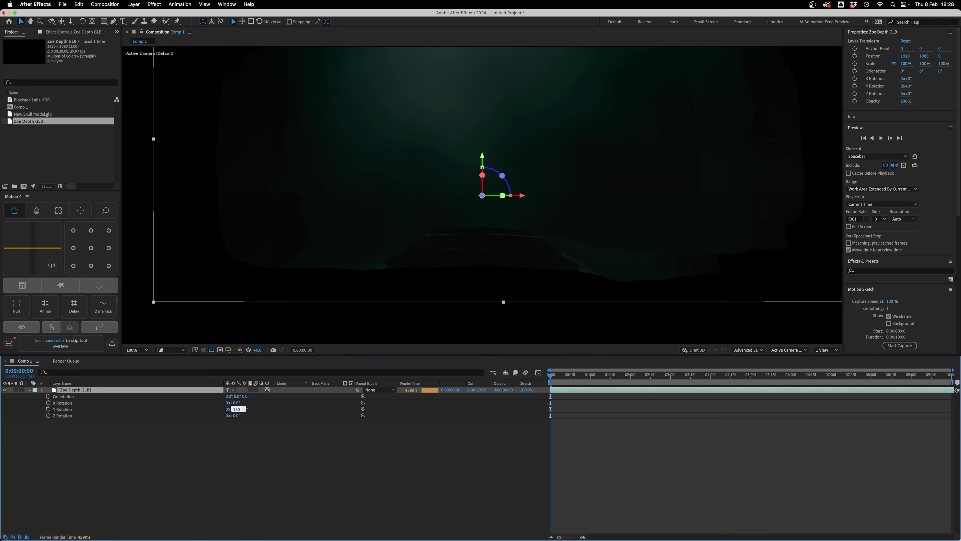
{"action": "type", "text": "180"}
{"action": "key", "text": "Return"}
- Add a new camera to the comp using the 28mm lens preset
{"action": "right_click", "coordinate": [106, 437]}
{"action": "mouse_move", "coordinate": [116, 442]}
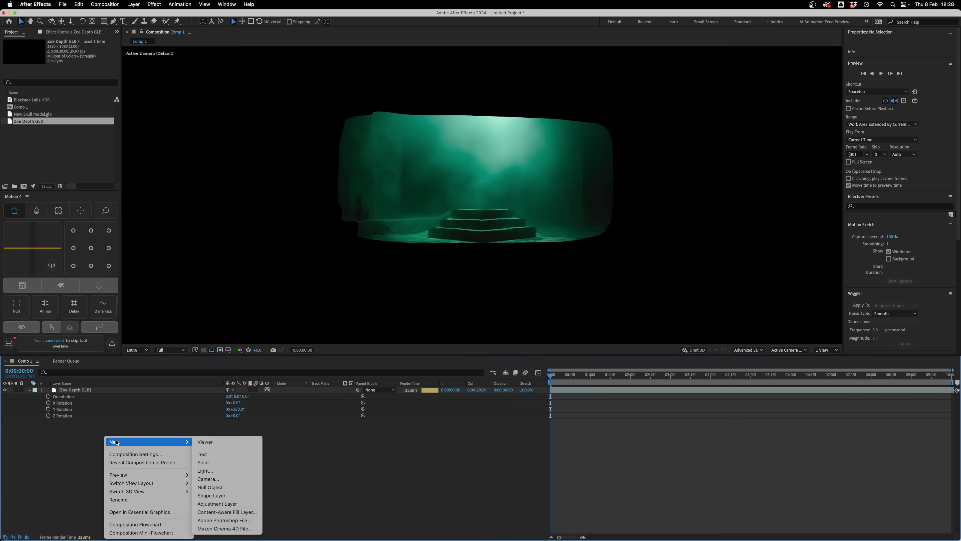
{"action": "left_click", "coordinate": [208, 479]}
{"action": "left_click", "coordinate": [527, 222]}
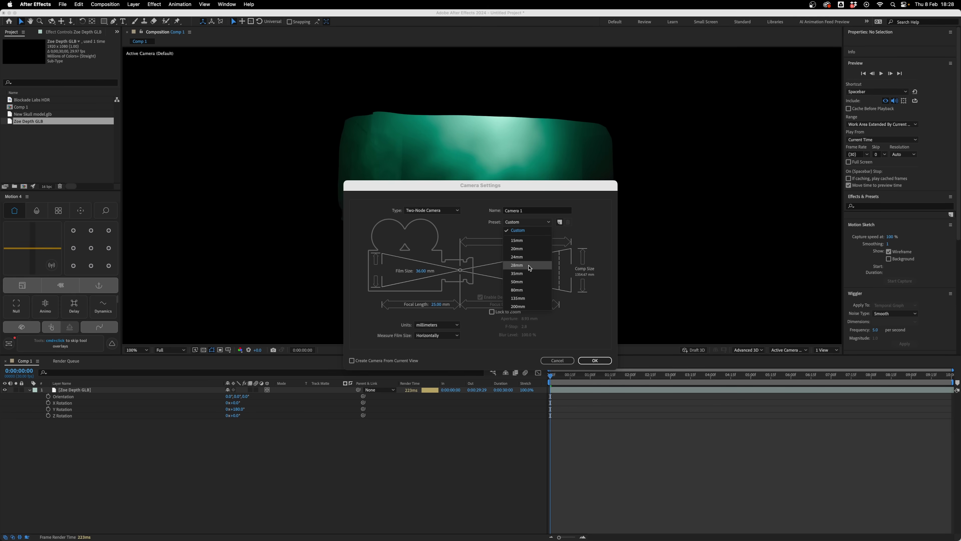
{"action": "left_click", "coordinate": [528, 265]}
{"action": "left_click", "coordinate": [595, 360]}
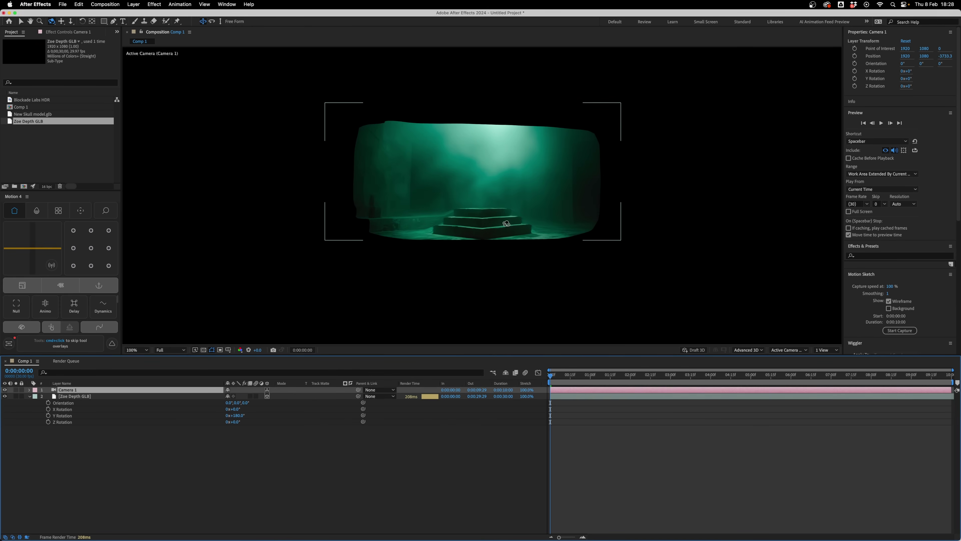
- Dolly the camera closer to the dungeon mesh
{"action": "key", "text": "c"}
{"action": "key", "text": "c"}
{"action": "left_click_drag", "start_coordinate": [507, 225], "coordinate": [557, 72]}
{"action": "key", "text": "c"}
{"action": "key", "text": "comma"}
{"action": "key", "text": "comma"}
{"action": "key", "text": "comma"}
{"action": "key", "text": "comma"}
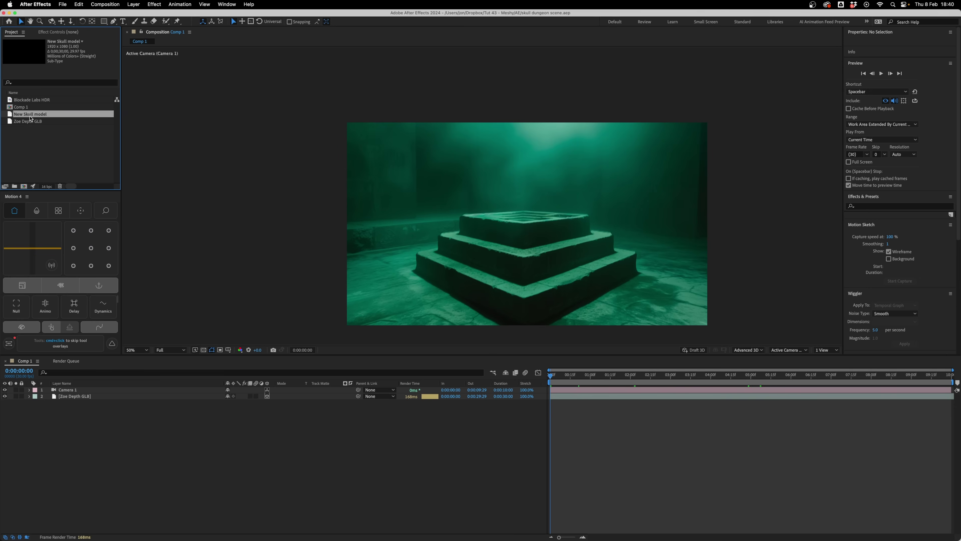
- Add the New Skull model to the comp, push it back onto the pedestal in 4 Views, and scale it to 33%
{"action": "left_click_drag", "start_coordinate": [30, 118], "coordinate": [56, 394]}
{"action": "double_click", "coordinate": [95, 389]}
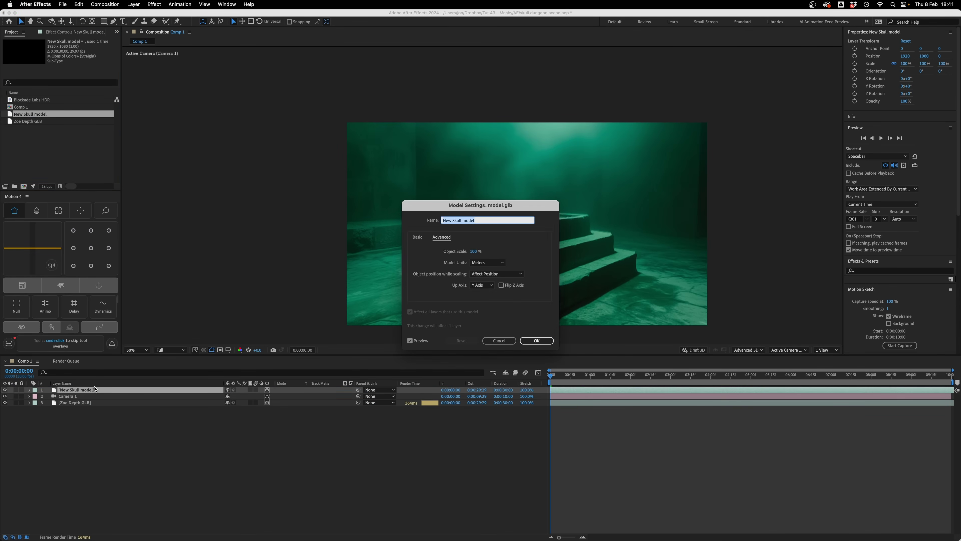
{"action": "key", "text": "Return"}
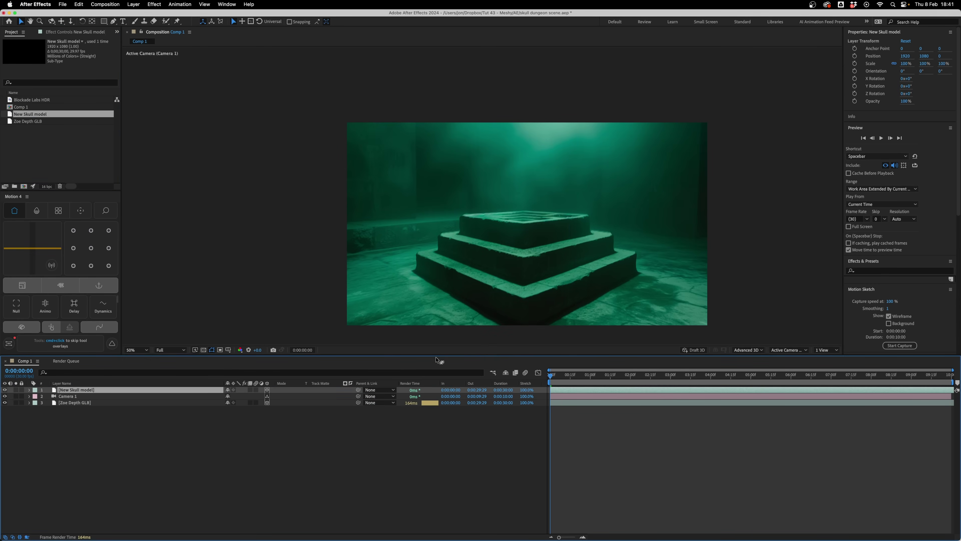
{"action": "left_click", "coordinate": [821, 352]}
{"action": "left_click", "coordinate": [832, 376]}
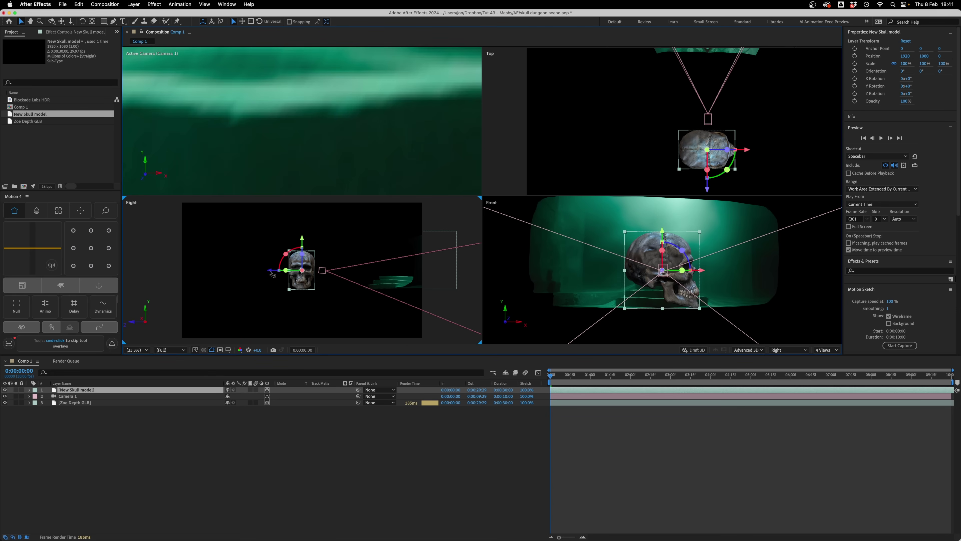
{"action": "left_click_drag", "start_coordinate": [270, 272], "coordinate": [369, 276]}
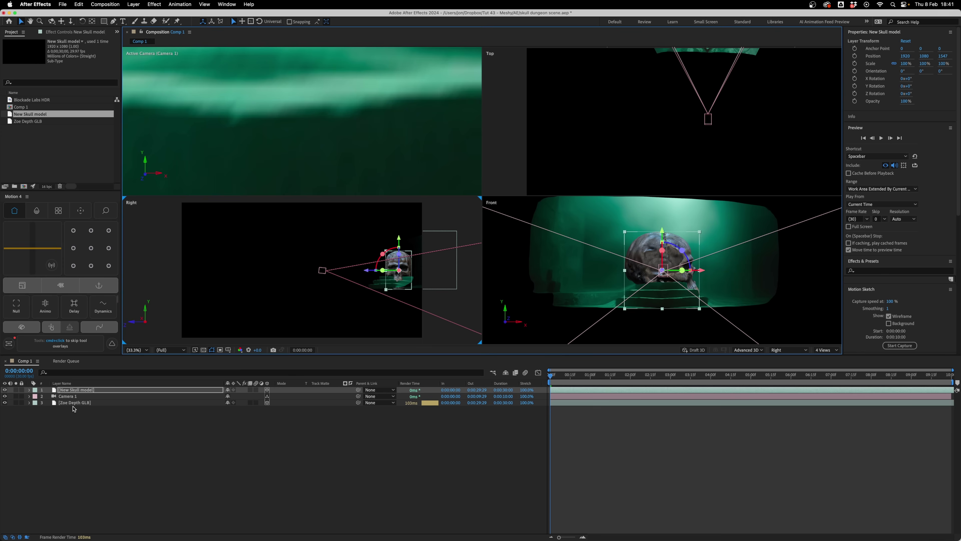
{"action": "key", "text": "s"}
{"action": "left_click_drag", "start_coordinate": [236, 397], "coordinate": [211, 397]}
- Back in a single view, keyframe the skull's Y Rotation from 128° to 32° at the comp's end
{"action": "left_click", "coordinate": [826, 350]}
{"action": "left_click", "coordinate": [825, 357]}
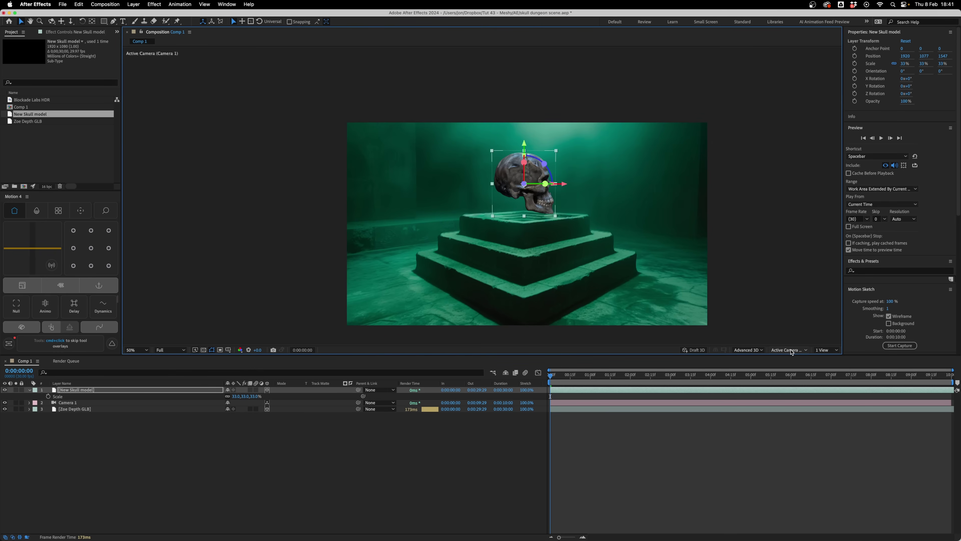
{"action": "left_click", "coordinate": [95, 390]}
{"action": "key", "text": "r"}
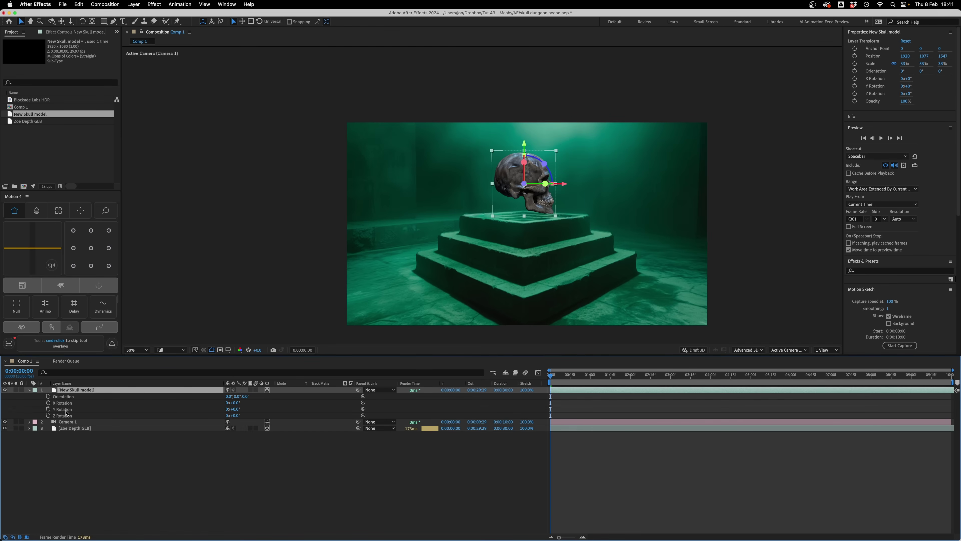
{"action": "left_click_drag", "start_coordinate": [232, 409], "coordinate": [281, 409]}
{"action": "left_click", "coordinate": [48, 409]}
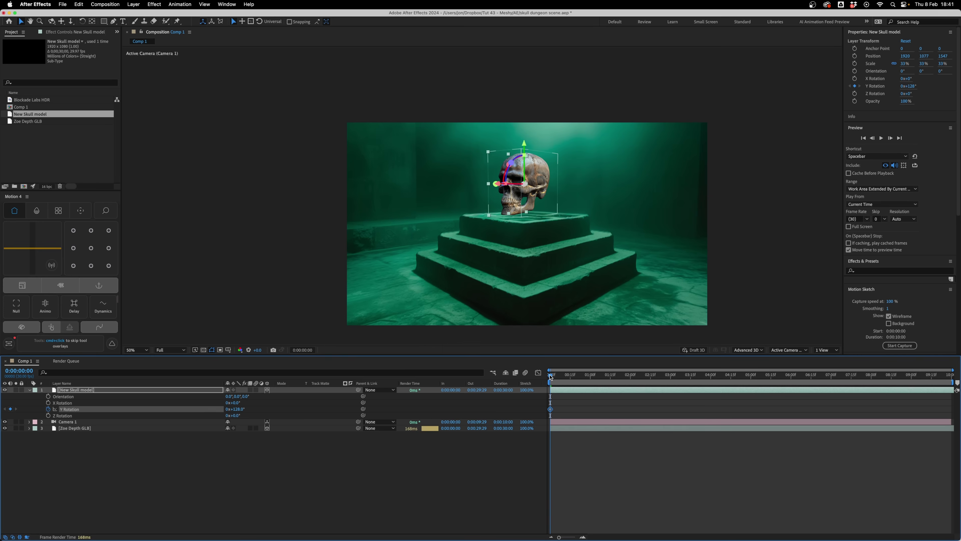
{"action": "left_click_drag", "start_coordinate": [551, 377], "coordinate": [951, 376]}
{"action": "type", "text": "32"}
{"action": "key", "text": "Return"}
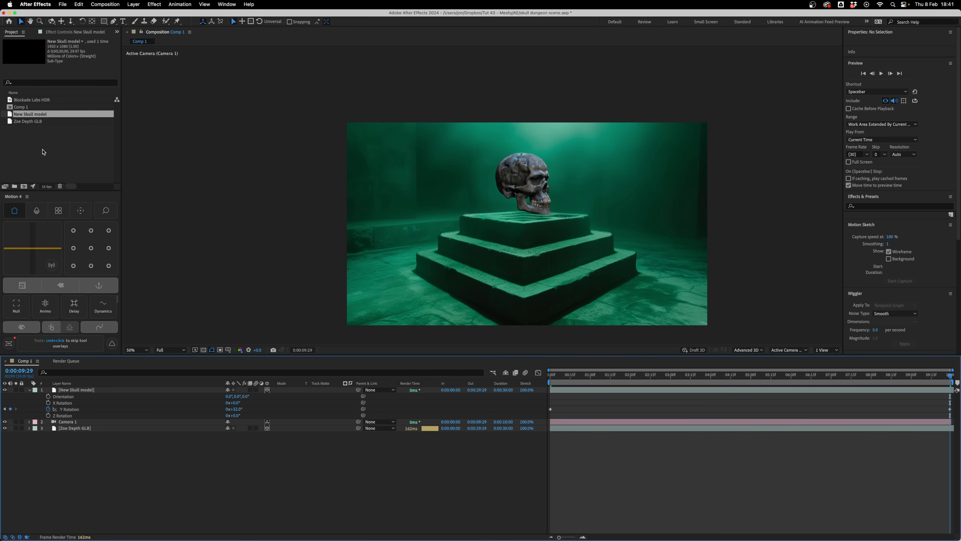
- Add the Blockade Labs HDR to the comp and create a new environment light layer
{"action": "left_click", "coordinate": [44, 100]}
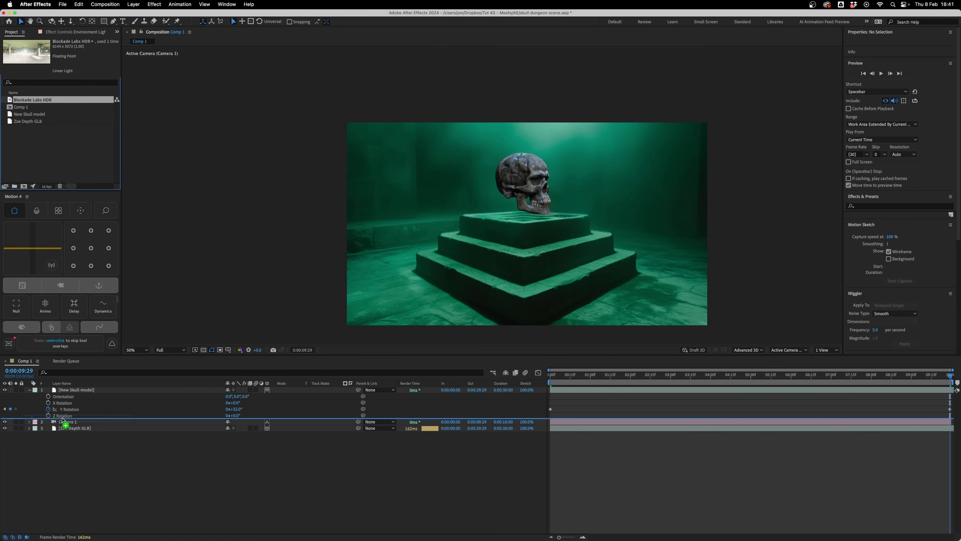
{"action": "left_click_drag", "start_coordinate": [62, 439], "coordinate": [72, 459]}
{"action": "right_click", "coordinate": [79, 457]}
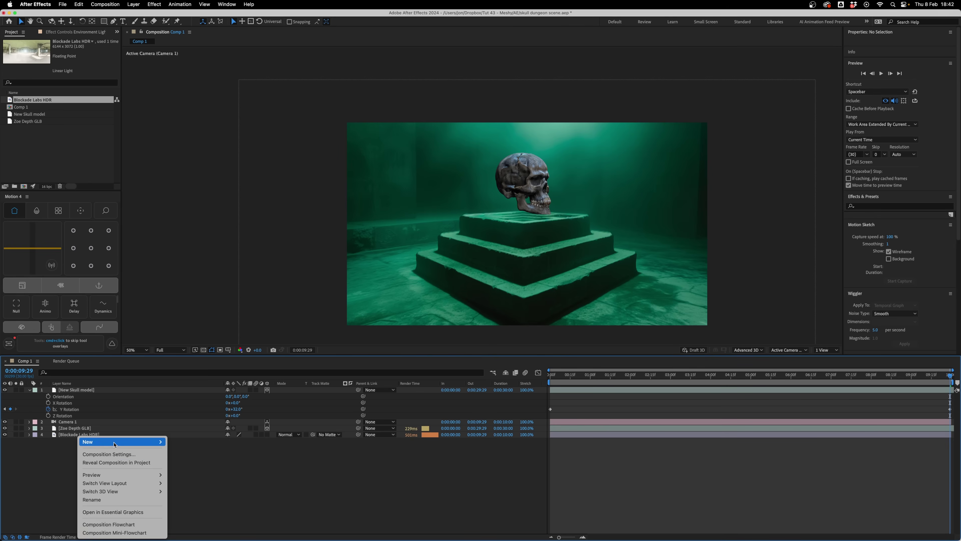
{"action": "mouse_move", "coordinate": [115, 442]}
{"action": "left_click", "coordinate": [184, 470]}
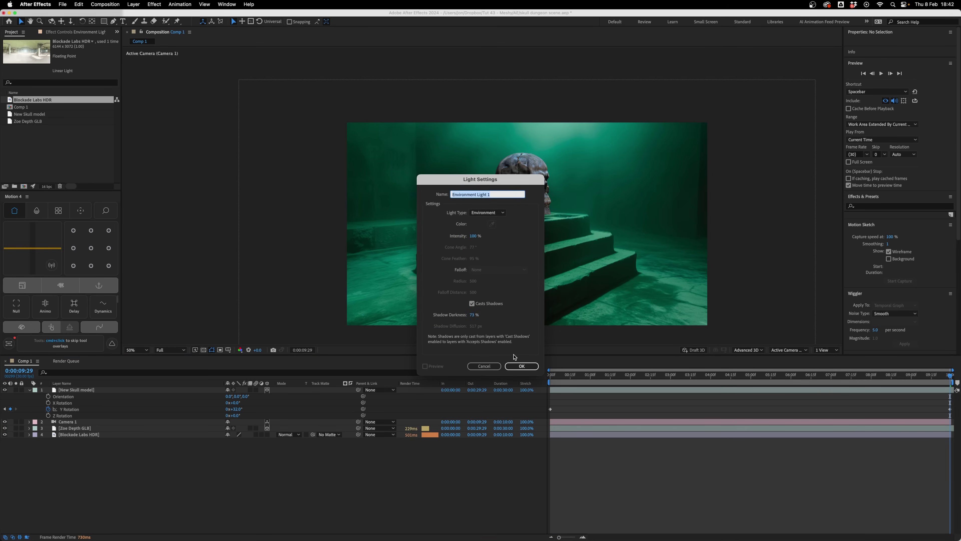
{"action": "left_click", "coordinate": [519, 365]}
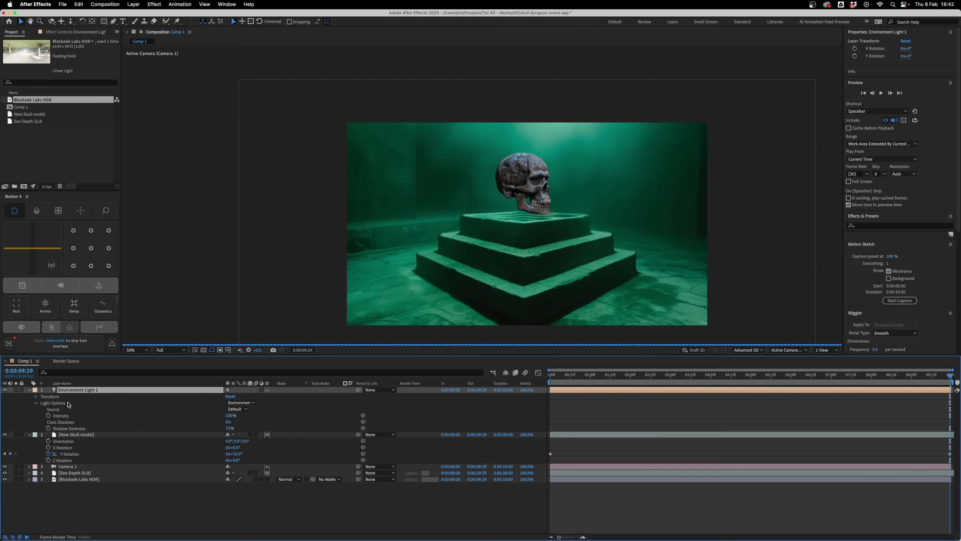
- Set the environment light's source to Blockade Labs HDR and raise its intensity to 136%
{"action": "left_click", "coordinate": [5, 537]}
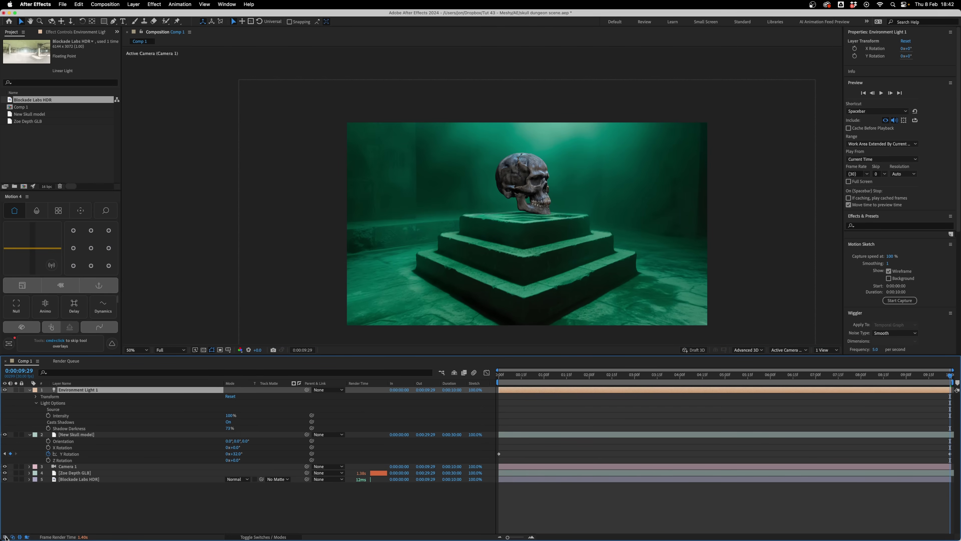
{"action": "left_click", "coordinate": [5, 537]}
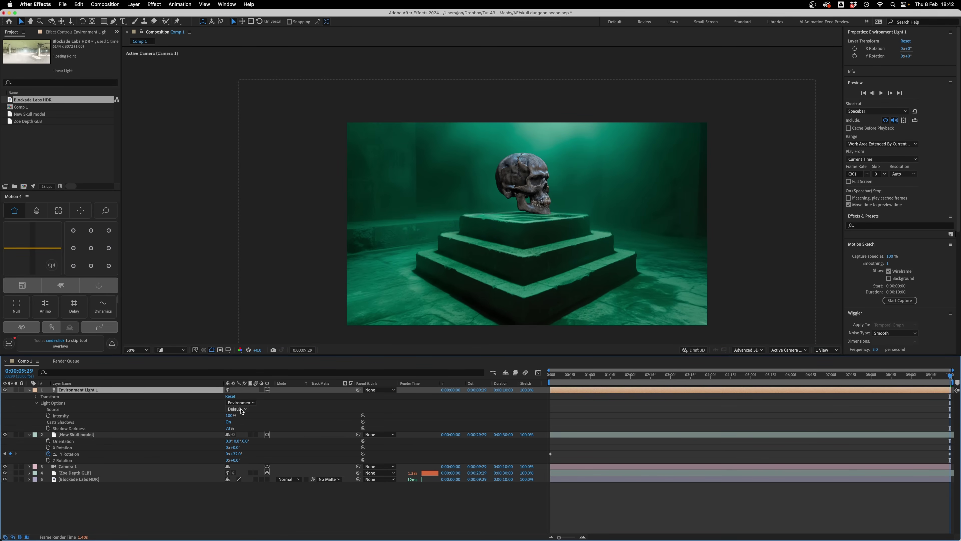
{"action": "left_click", "coordinate": [241, 410]}
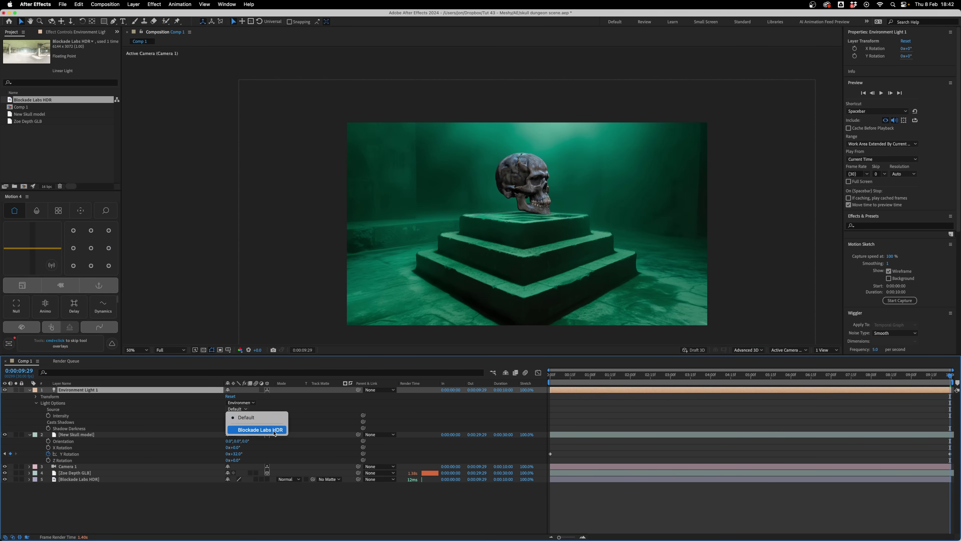
{"action": "left_click", "coordinate": [275, 429]}
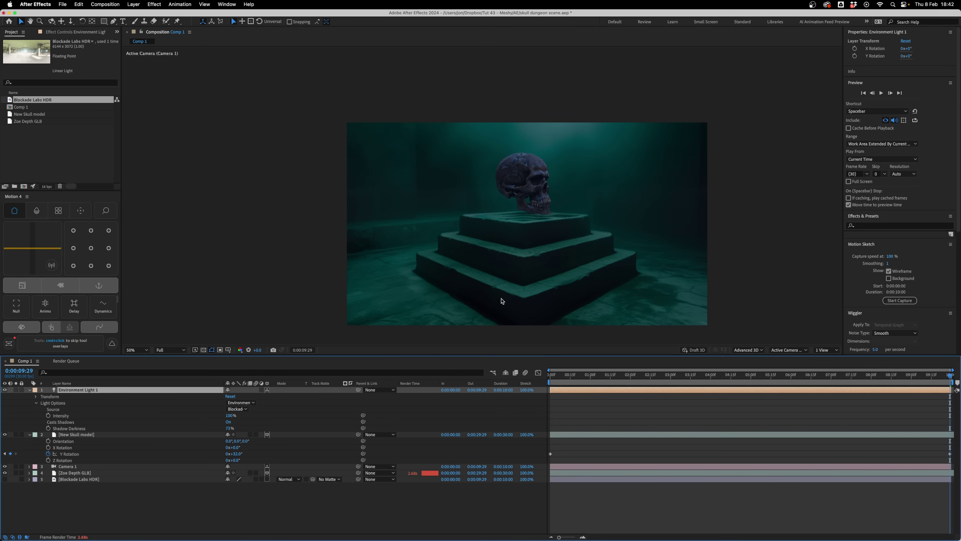
{"action": "mouse_move", "coordinate": [231, 416]}
{"action": "left_mouse_down"}
{"action": "mouse_move", "coordinate": [244, 417]}
{"action": "mouse_move", "coordinate": [241, 430]}
{"action": "left_mouse_up"}
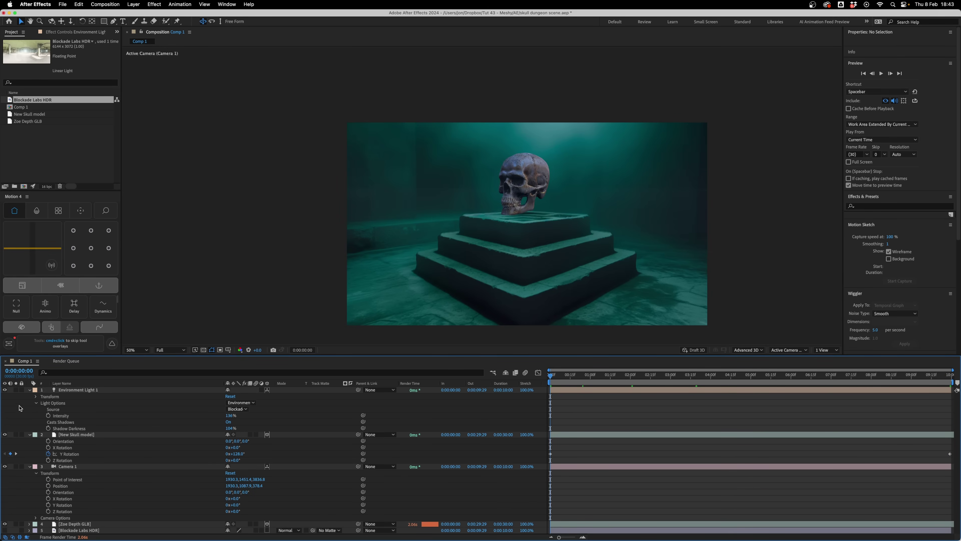
- Hide the environment light and start keyframing the camera's point of interest and position
{"action": "left_click", "coordinate": [5, 390]}
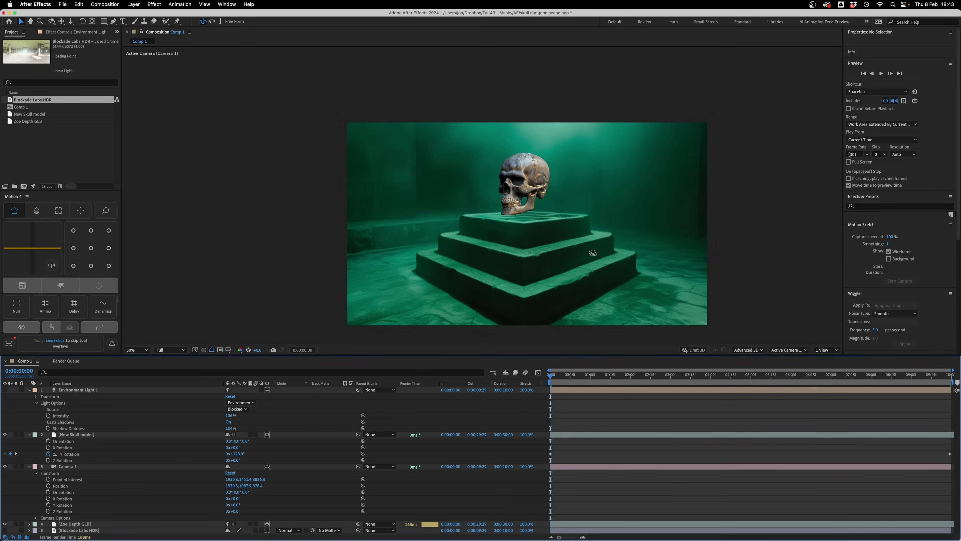
{"action": "left_click", "coordinate": [66, 467]}
{"action": "left_click", "coordinate": [48, 479]}
{"action": "left_click", "coordinate": [48, 486]}
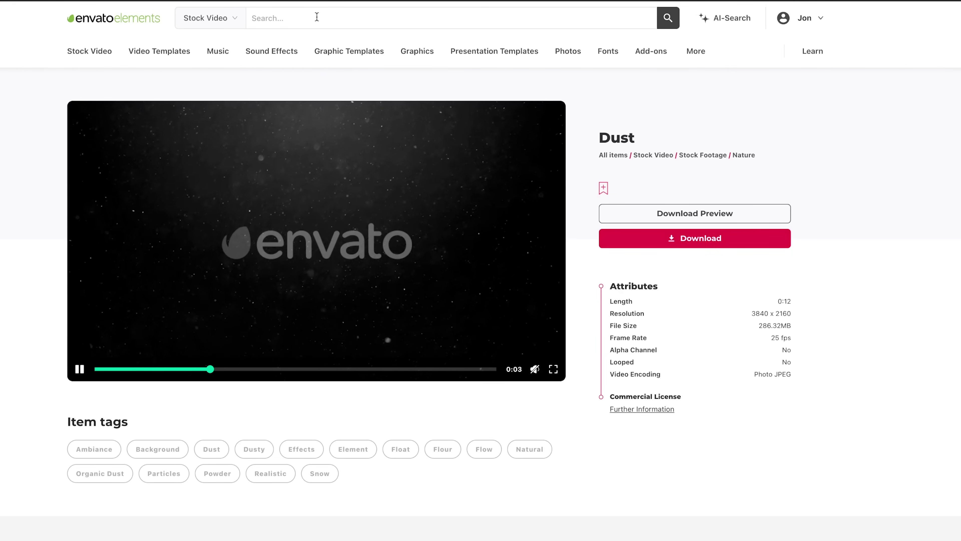
- Search Envato Elements for 'dust' stock footage
{"action": "type", "text": "dust"}
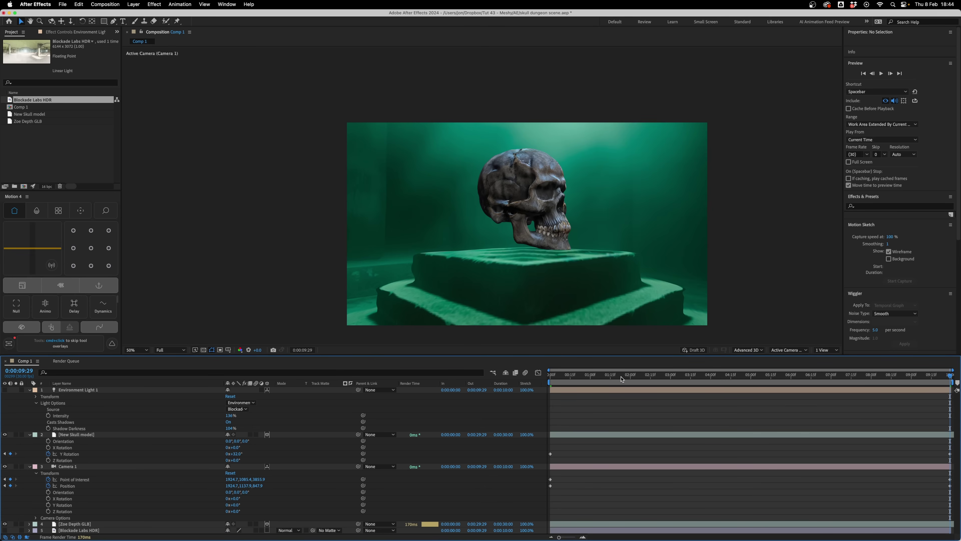
- Move the playhead to frame 0:00:00:23 of the comp
{"action": "left_click_drag", "start_coordinate": [621, 379], "coordinate": [772, 374]}
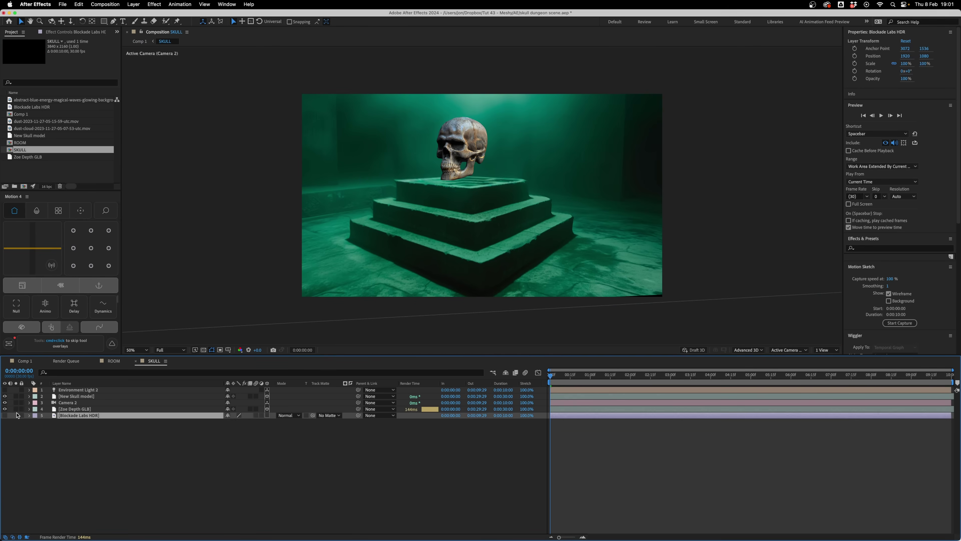